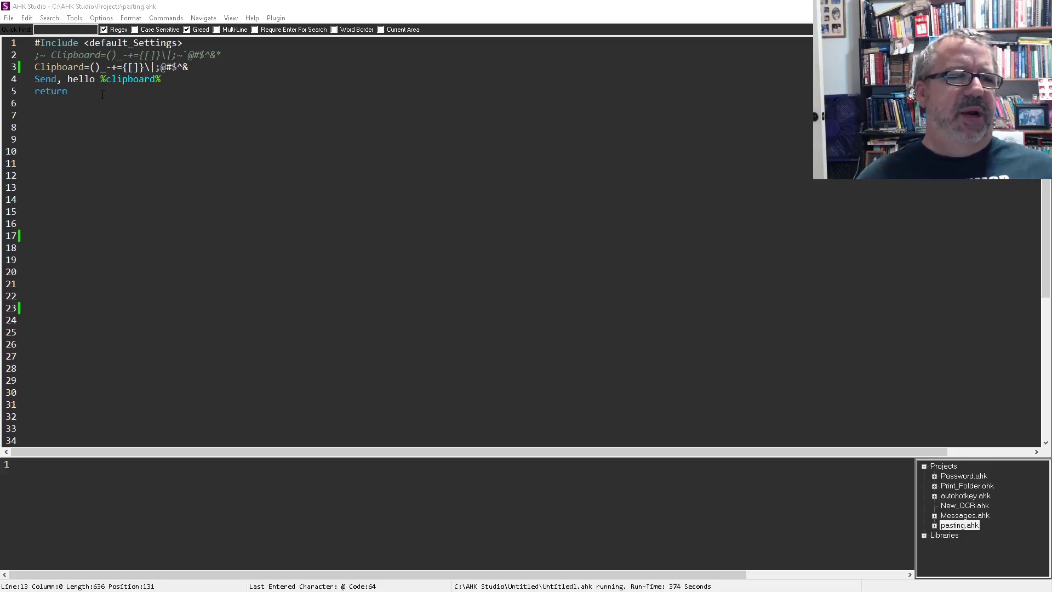
Enter the hello () test on line 8, dismiss the OBS warning, and select line 3's plus sign.
left_click(135, 136)
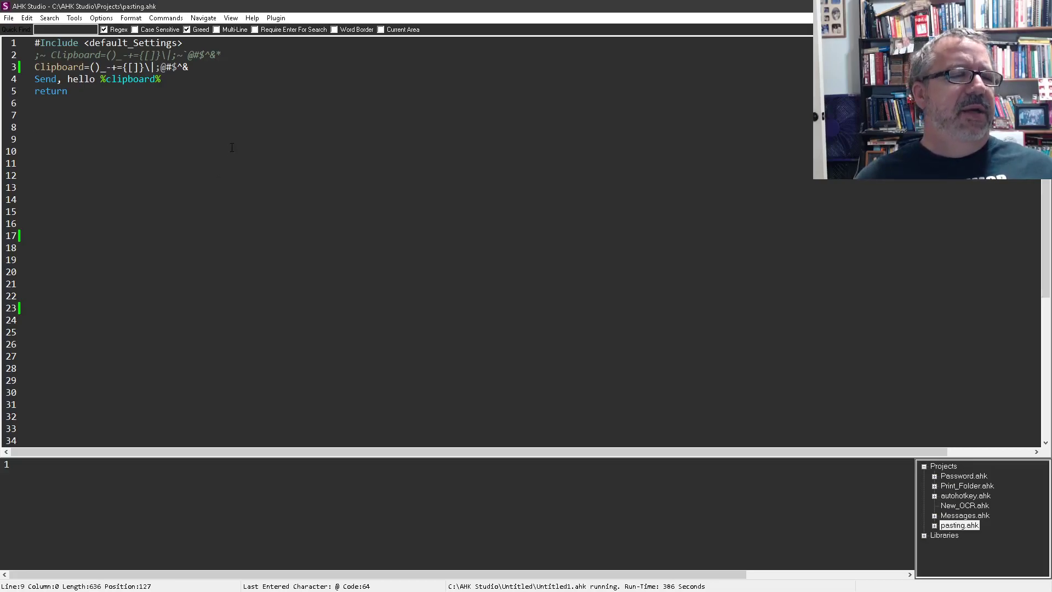
left_click(260, 60)
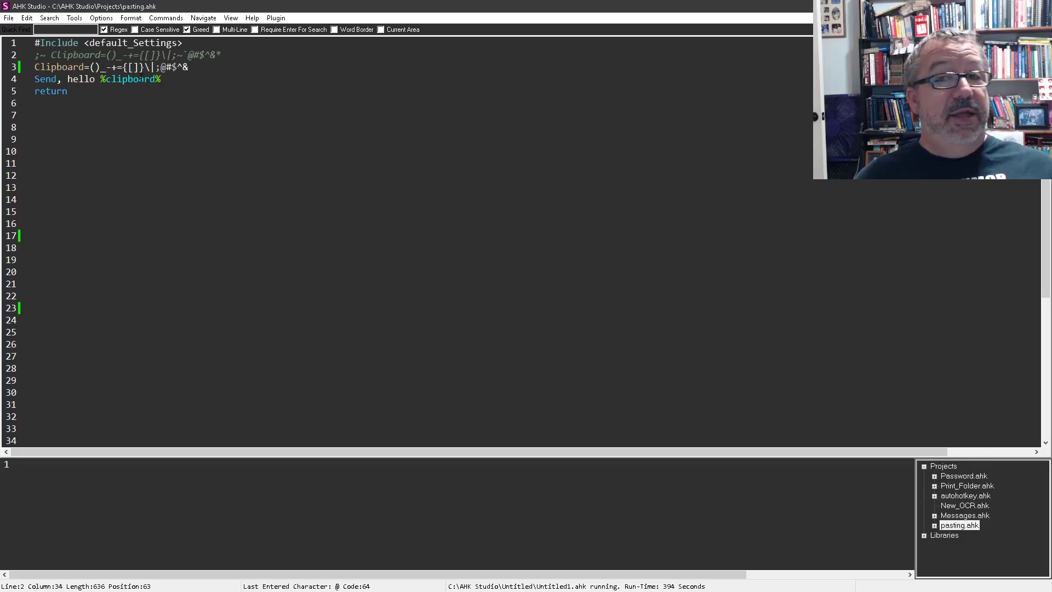
left_click(123, 130)
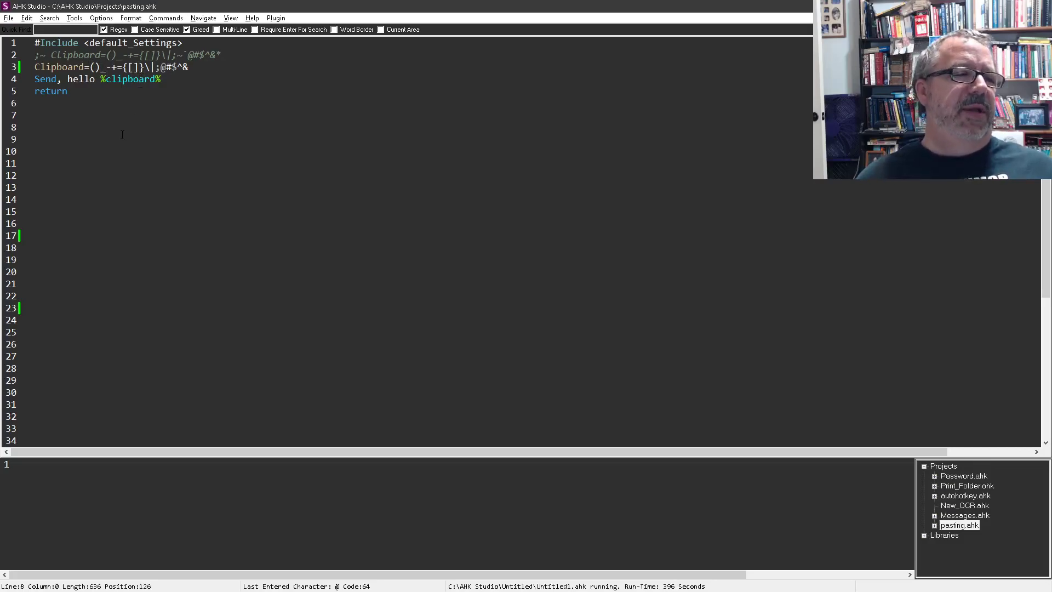
type("hello ()")
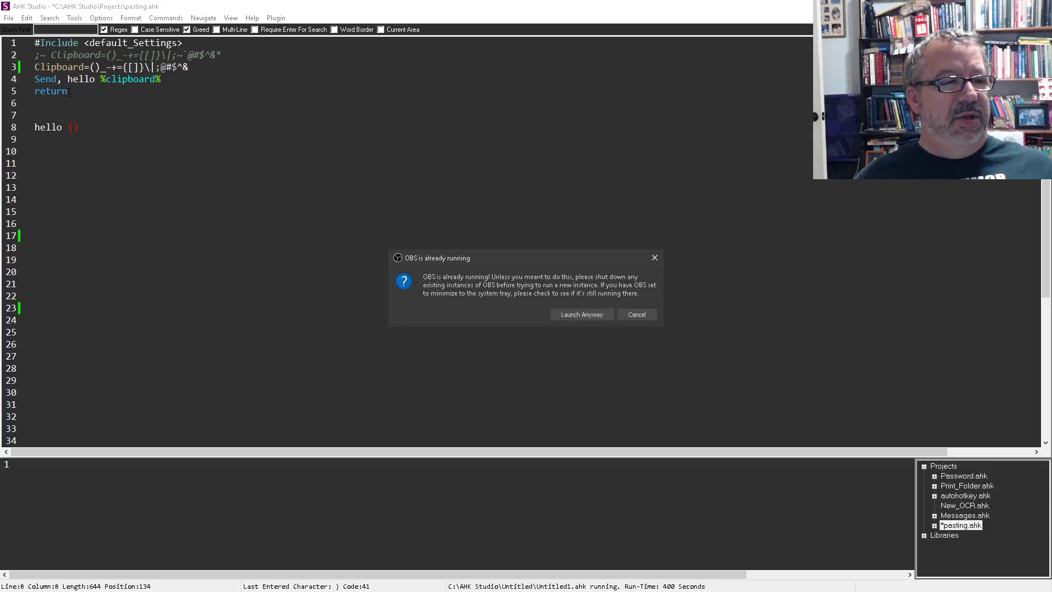
left_click(643, 314)
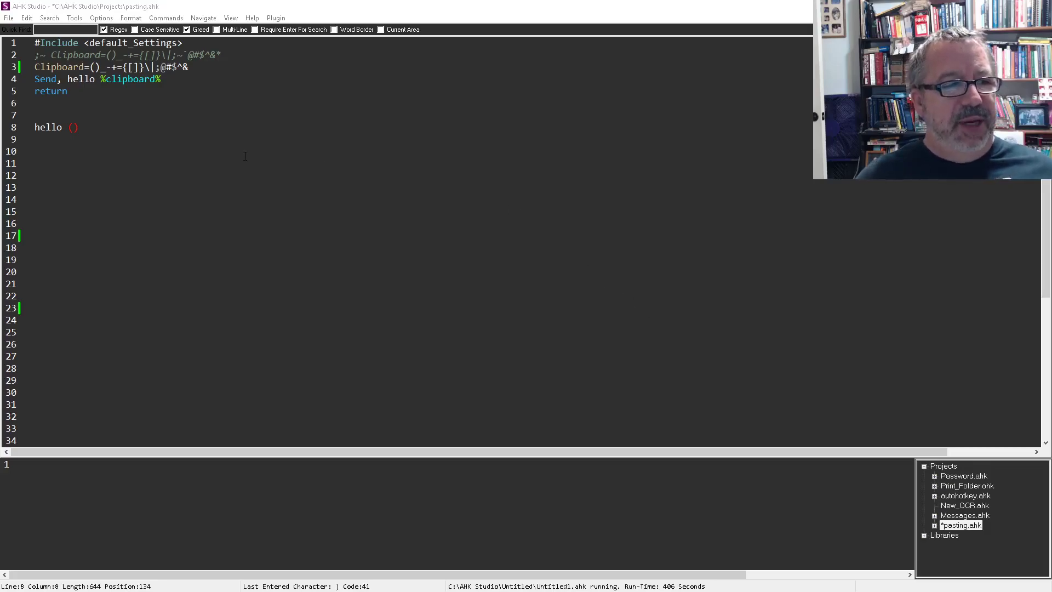
mouse_move(110, 67)
left_mouse_down()
mouse_move(189, 67)
mouse_move(116, 67)
left_mouse_up()
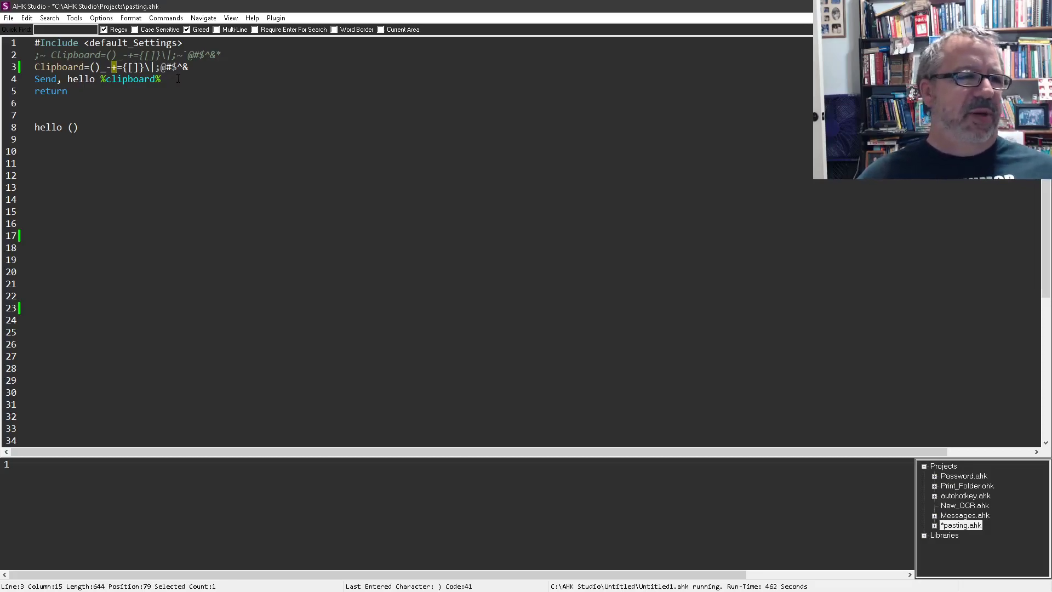
Change Send to SendRaw on line 4, save, clear line 8, and trigger the hotkey there.
left_click(51, 78)
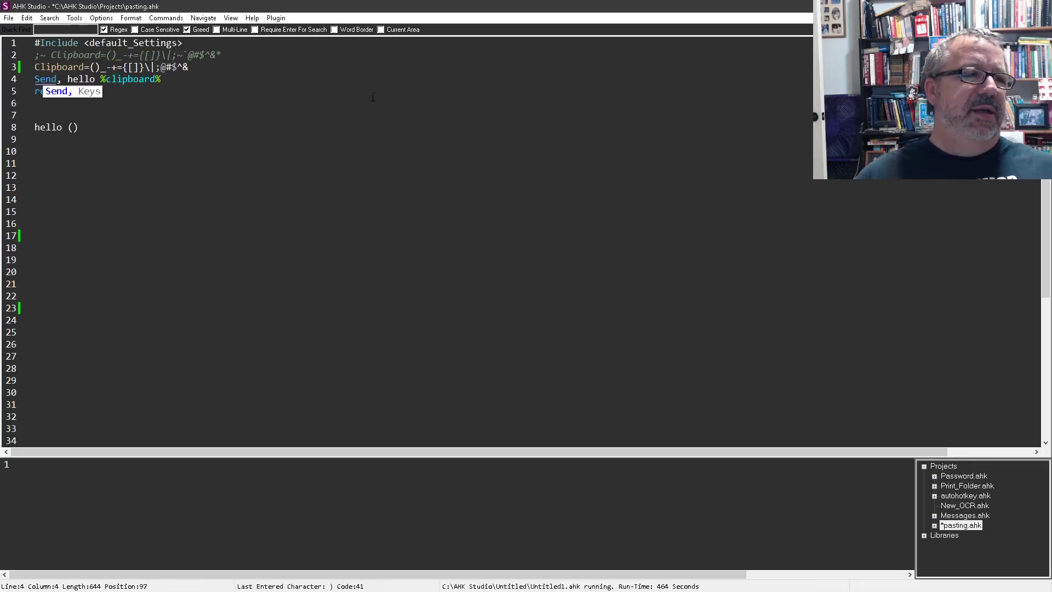
type("Raw")
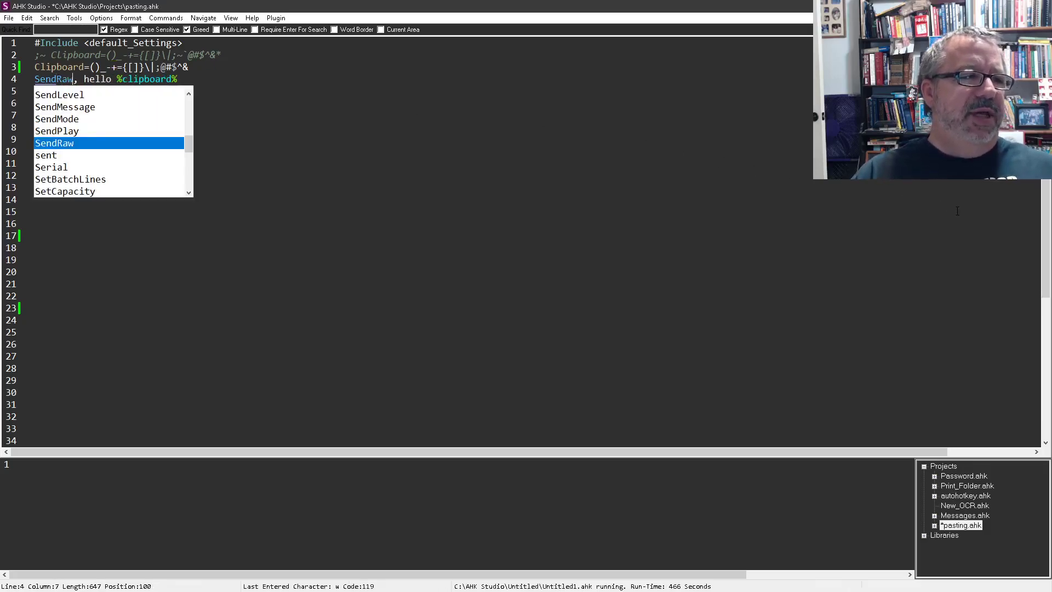
key("Down")
key("End")
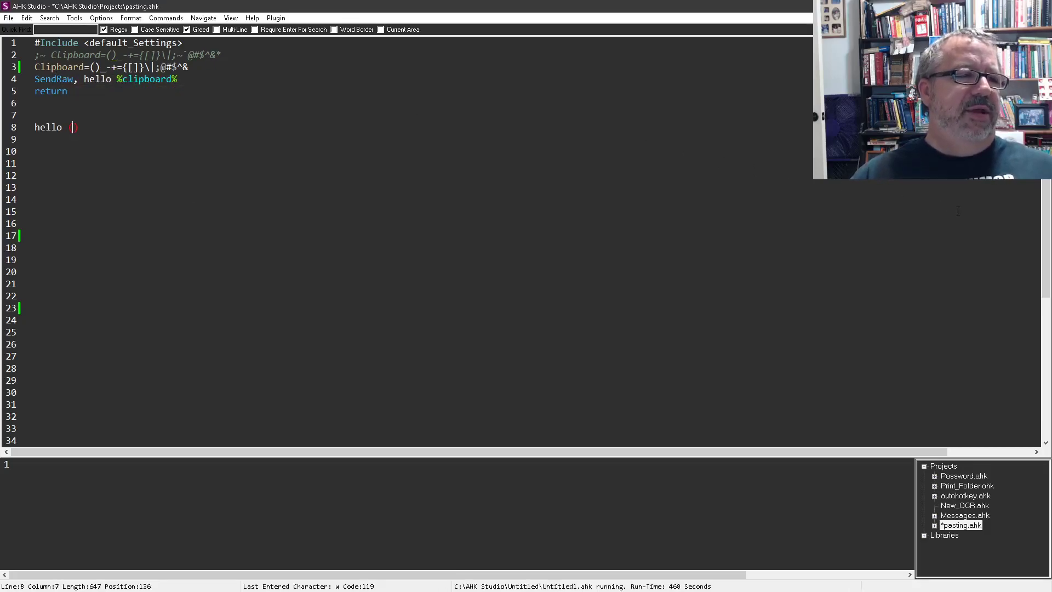
key("BackSpace")
key("BackSpace")
key("BackSpace")
key("Delete")
key("ctrl+s")
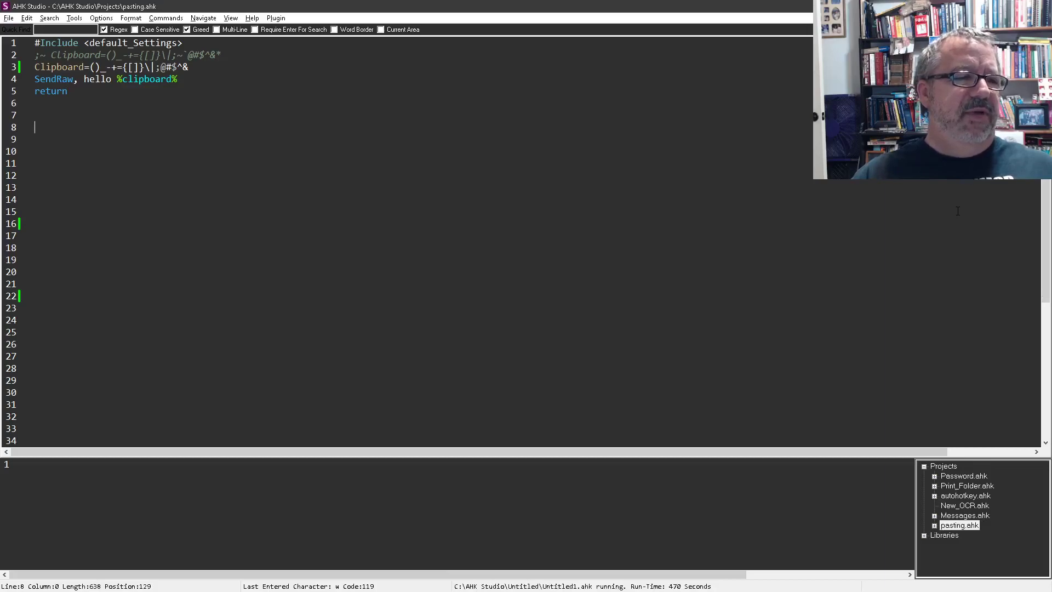
key("F5")
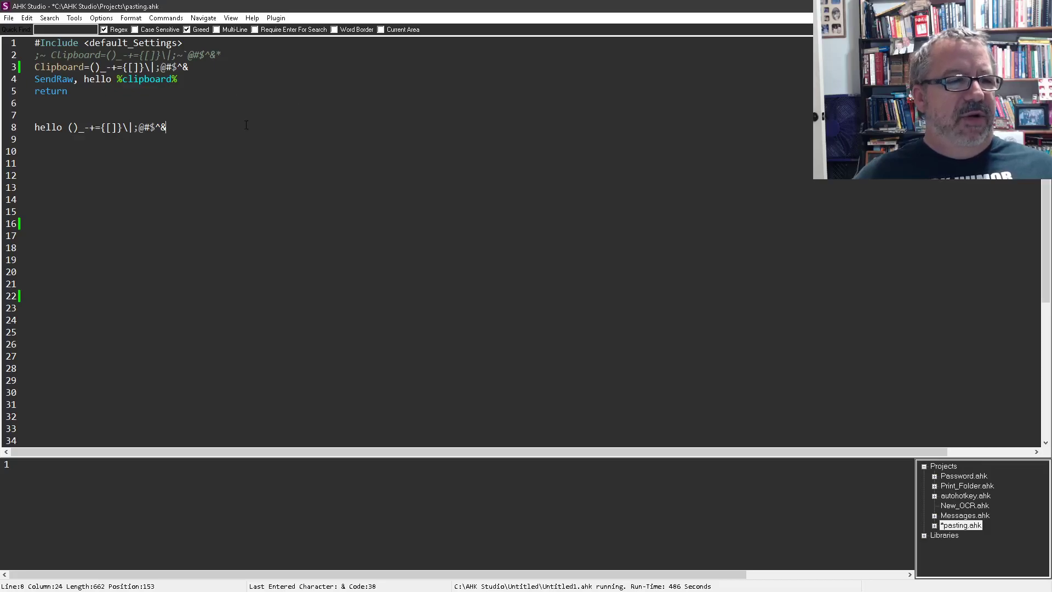
Comment out the old clipboard and SendRaw lines after undoing a paste over lines 2–8.
left_click_drag(246, 125, 33, 55)
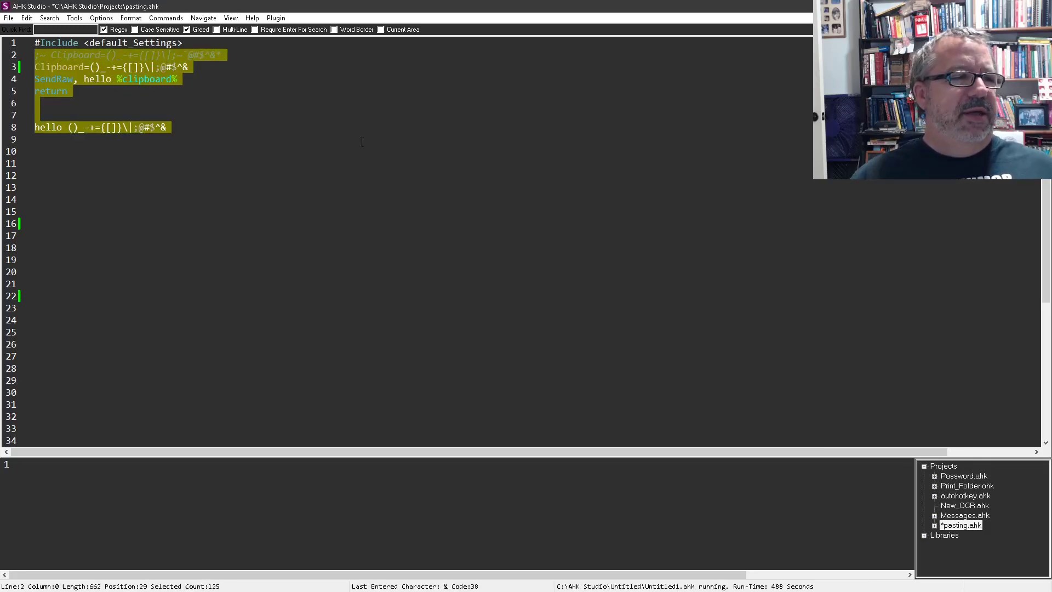
key("ctrl+v")
key("ctrl+z")
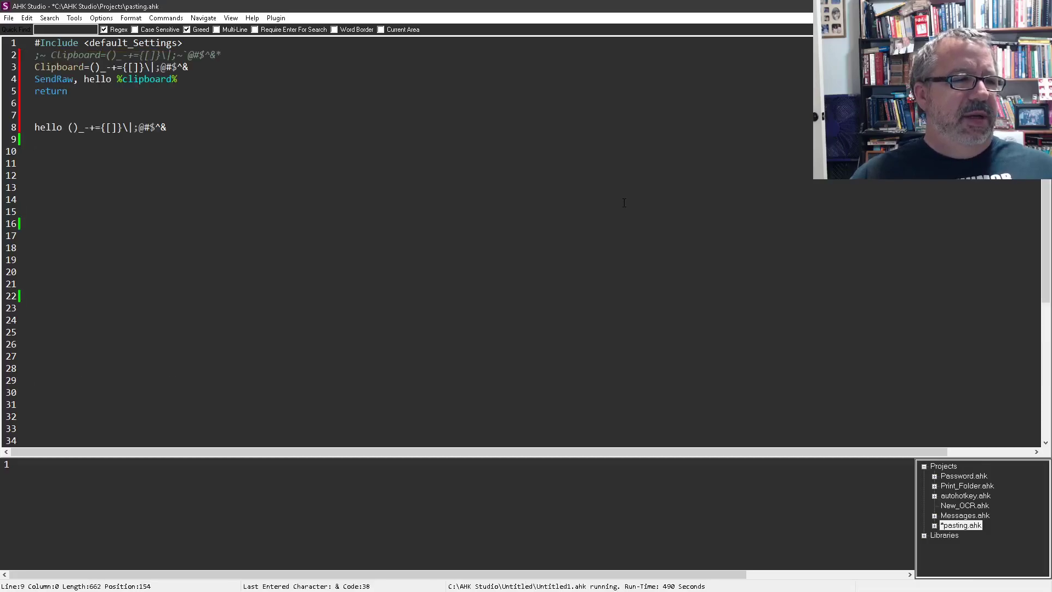
key("Up")
key("Up")
key("Up")
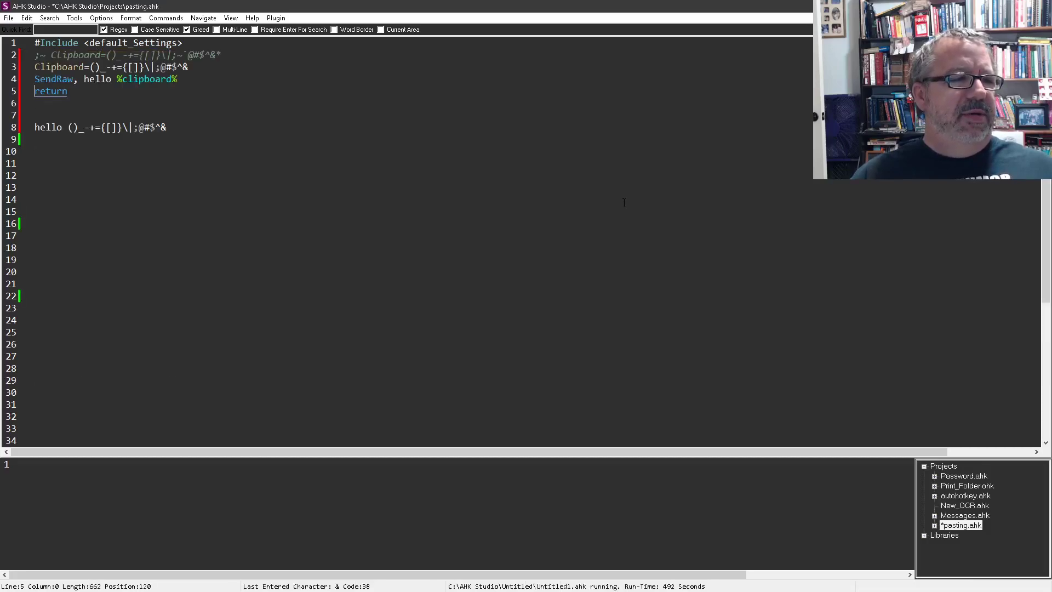
key("ctrl+q")
key("Up")
key("ctrl+q")
key("Up")
key("ctrl+q")
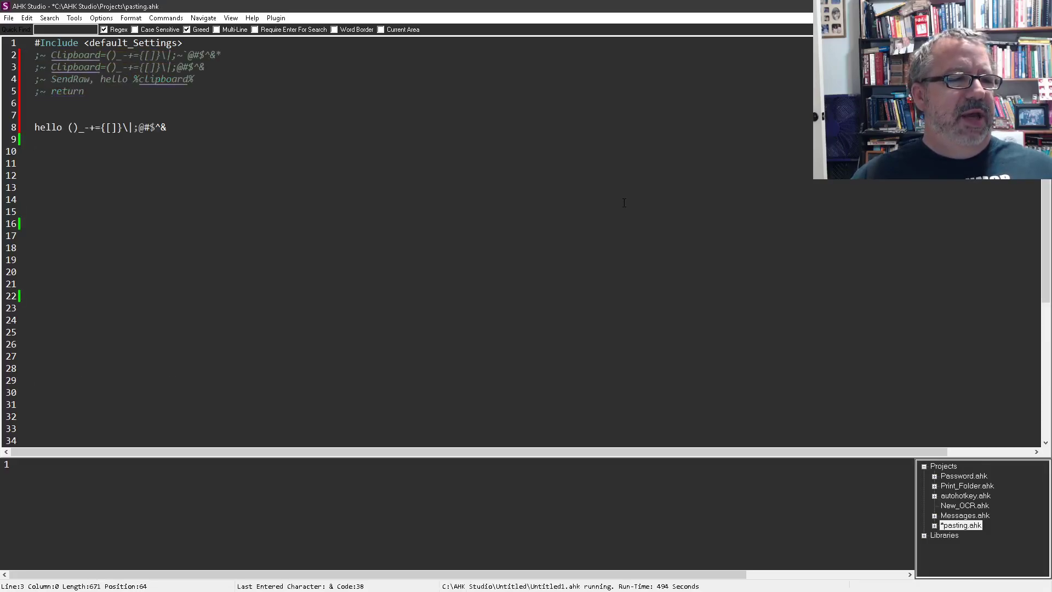
key("Down")
key("Down")
Remove line 8's test text and insert the new ^t:: hello-prepending routine.
key("ctrl+z")
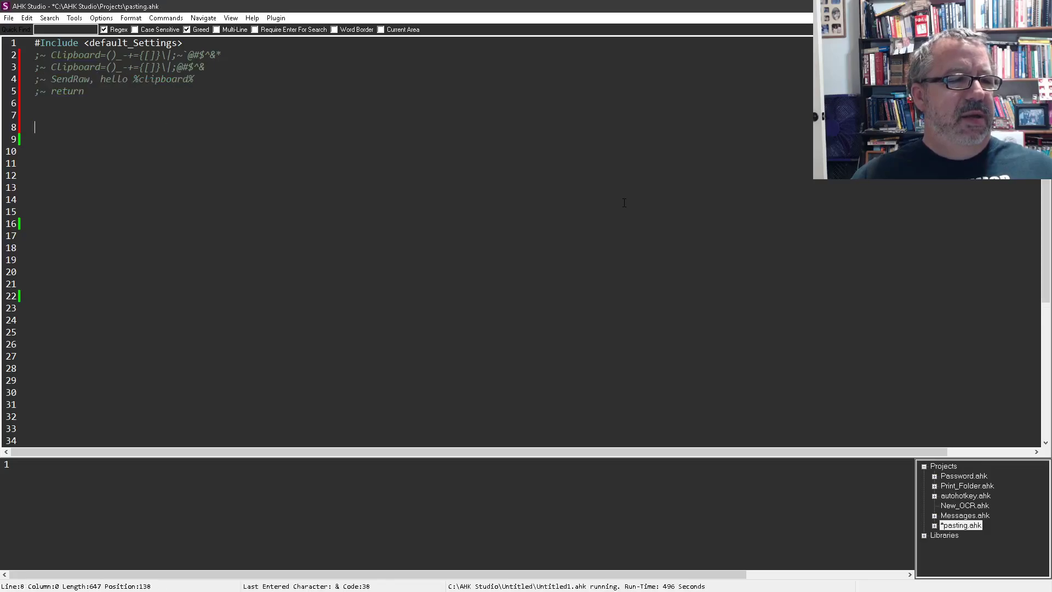
key("ctrl+z")
key("ctrl+z")
key("ctrl+z")
key("ctrl+z")
key("ctrl+z")
key("ctrl+z")
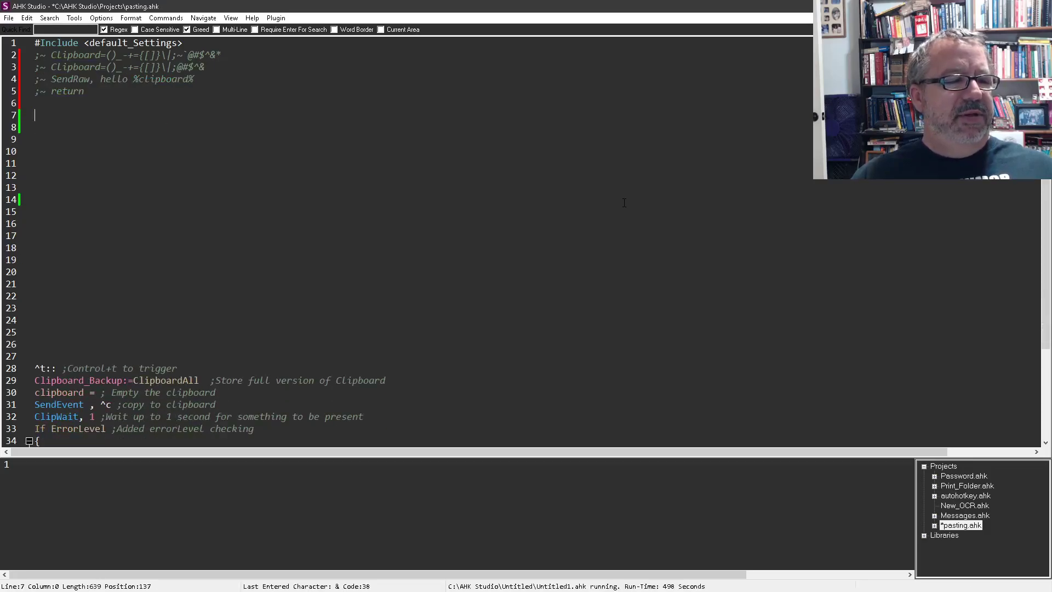
key("ctrl+z")
key("ctrl+z")
key("ctrl+z")
key("ctrl+z")
key("ctrl+z")
key("ctrl+z")
key("ctrl+z")
key("ctrl+z")
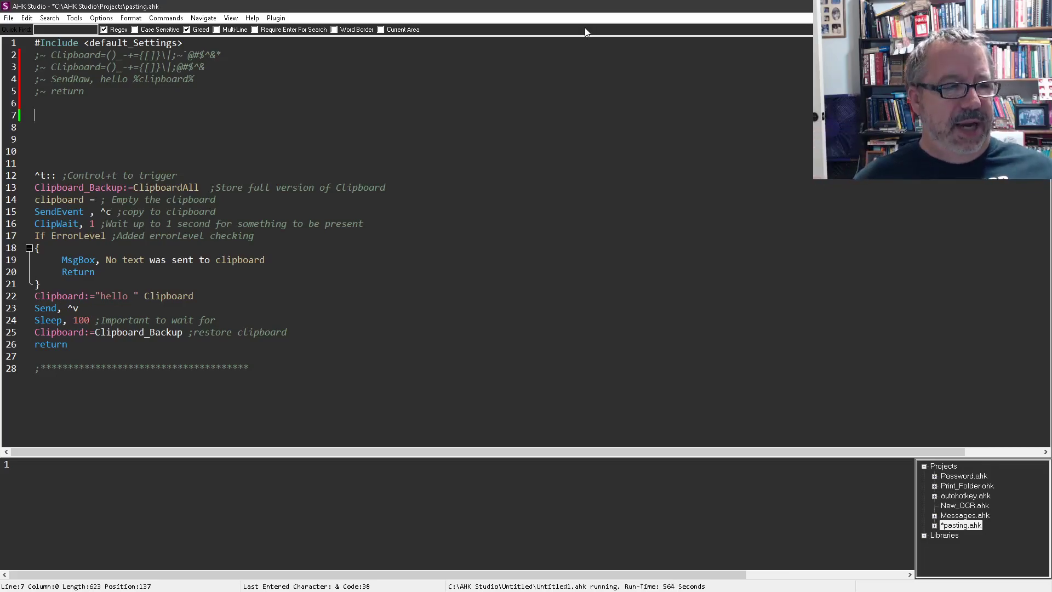
key("Down")
key("Down")
key("Down")
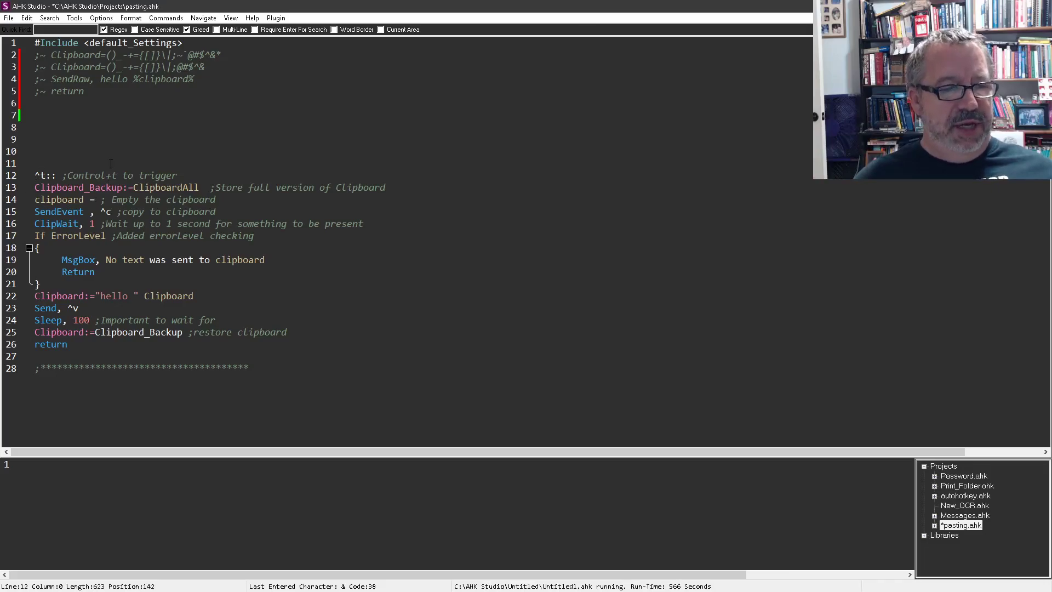
left_click(95, 188)
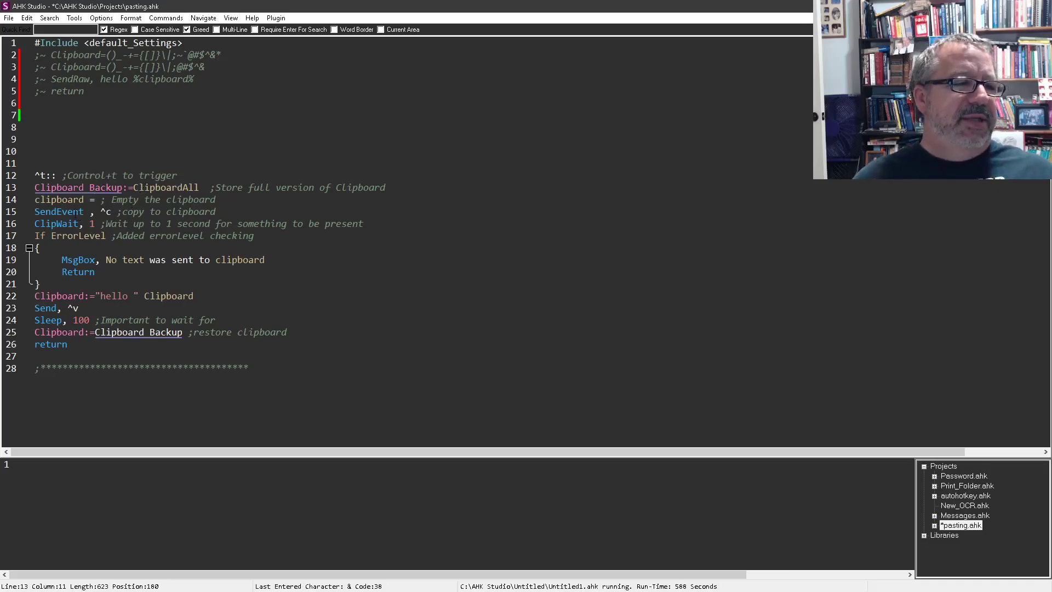
left_click_drag(176, 199, 60, 212)
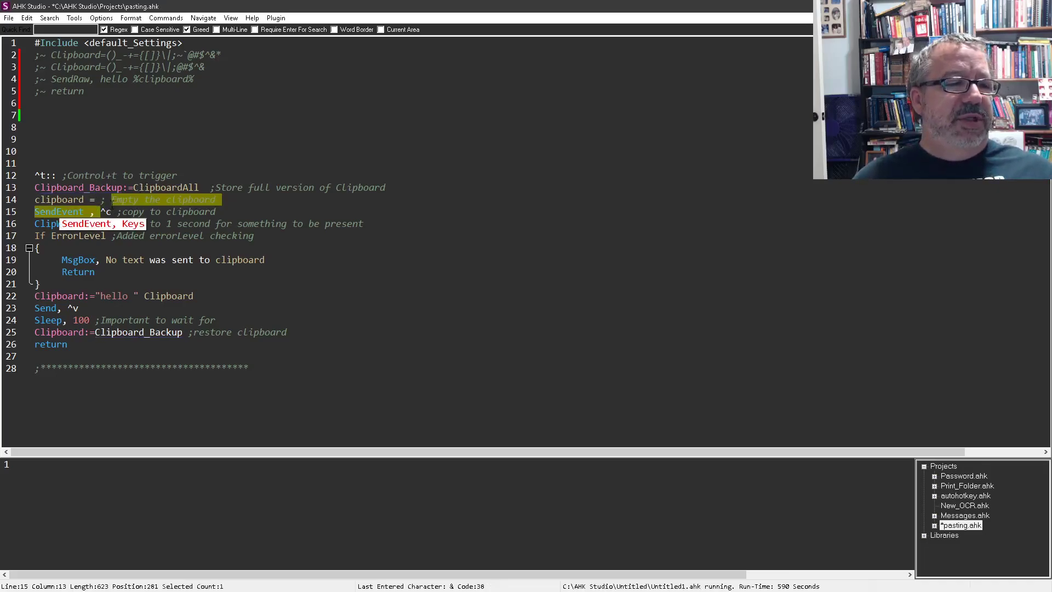
left_click(175, 199)
double_click(176, 200)
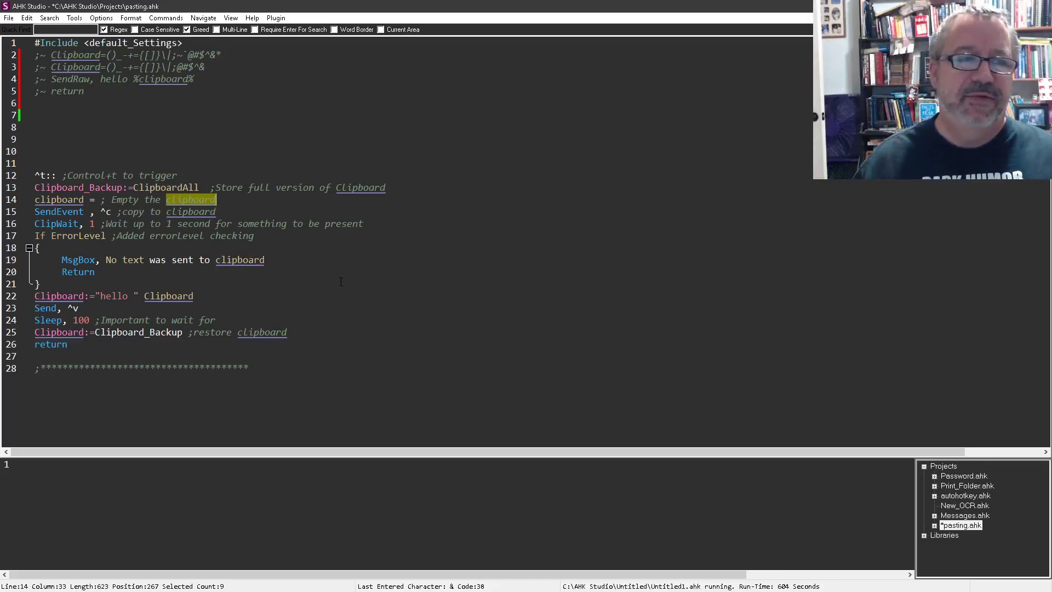
left_click(91, 211)
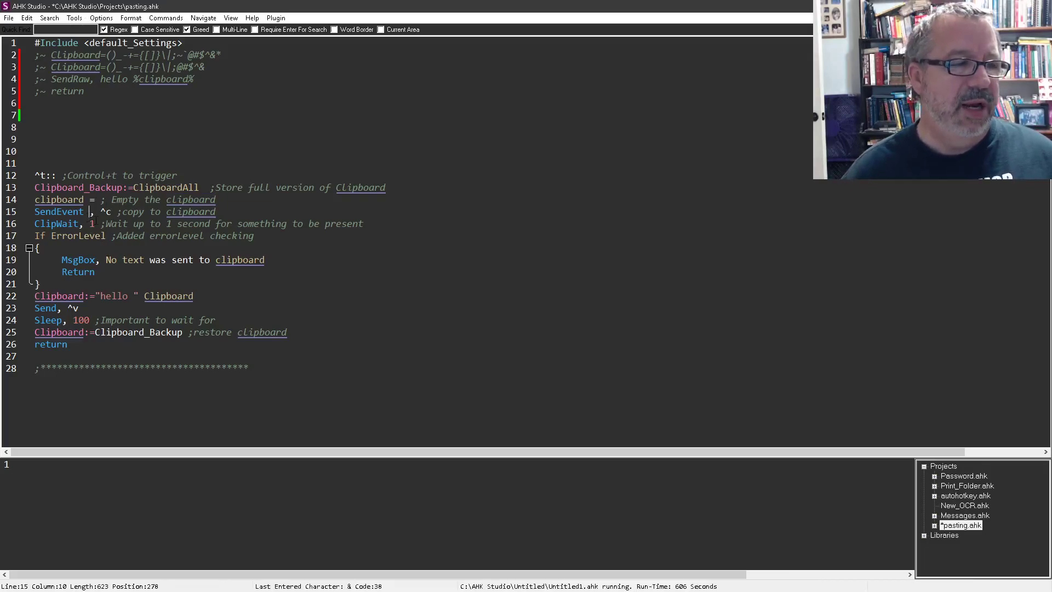
left_click(92, 224)
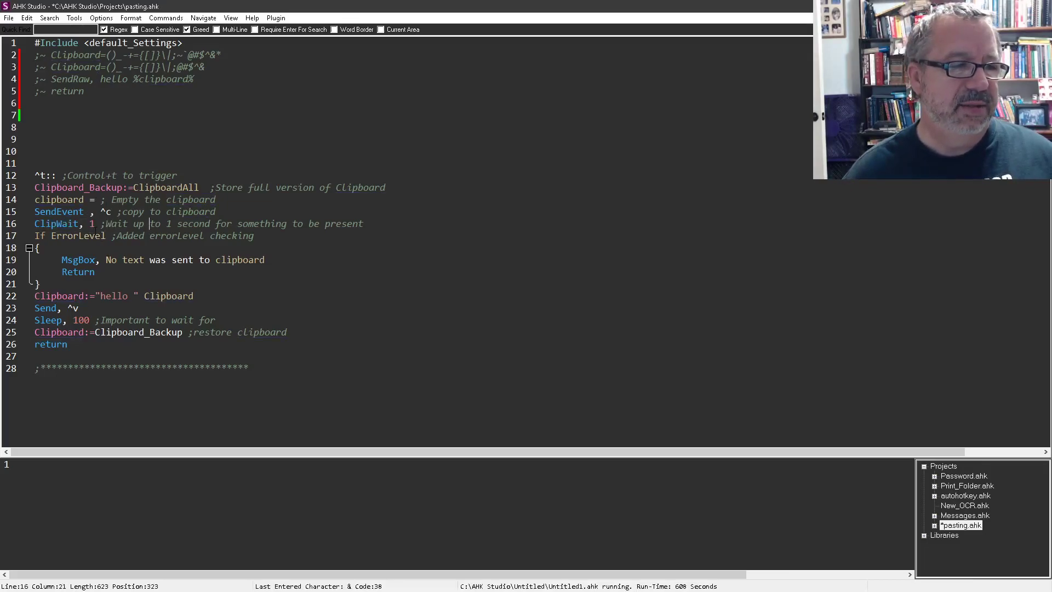
double_click(92, 223)
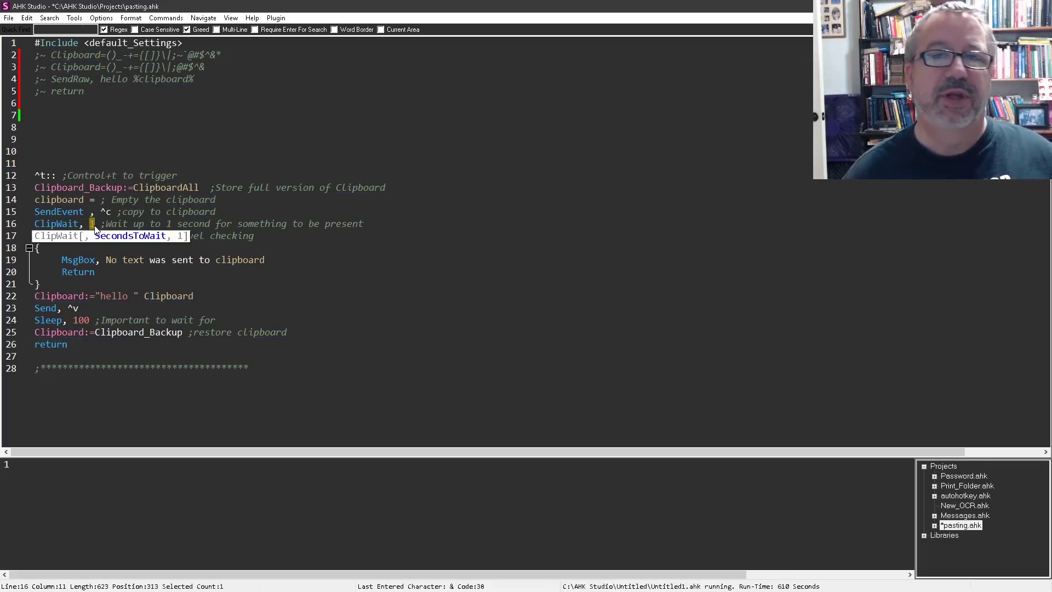
left_click(100, 199)
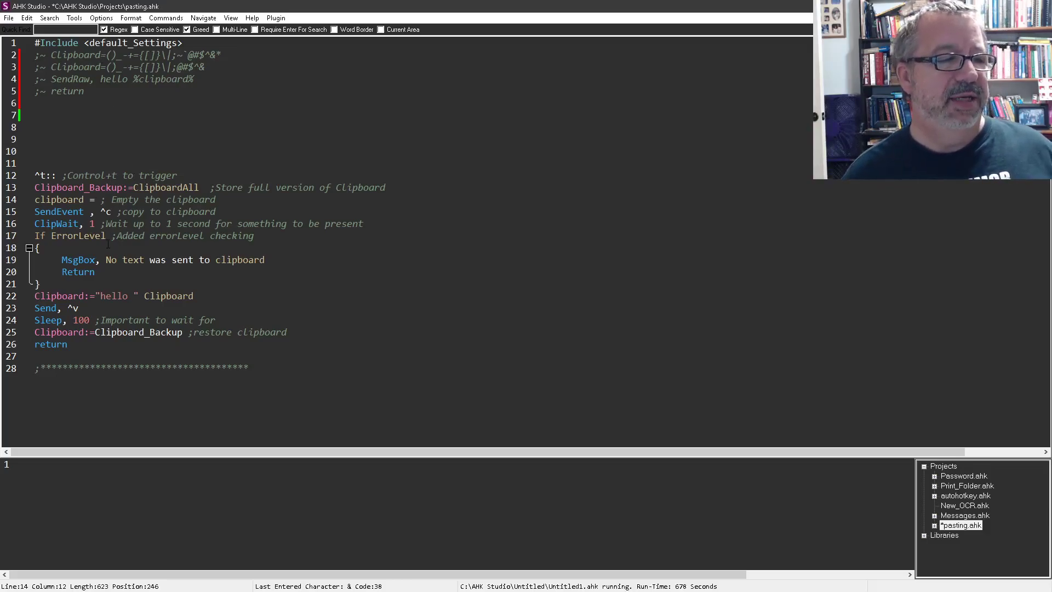
Save and run pasting.ahk, then dismiss the 'No text was sent to clipboard' warning.
left_click(128, 138)
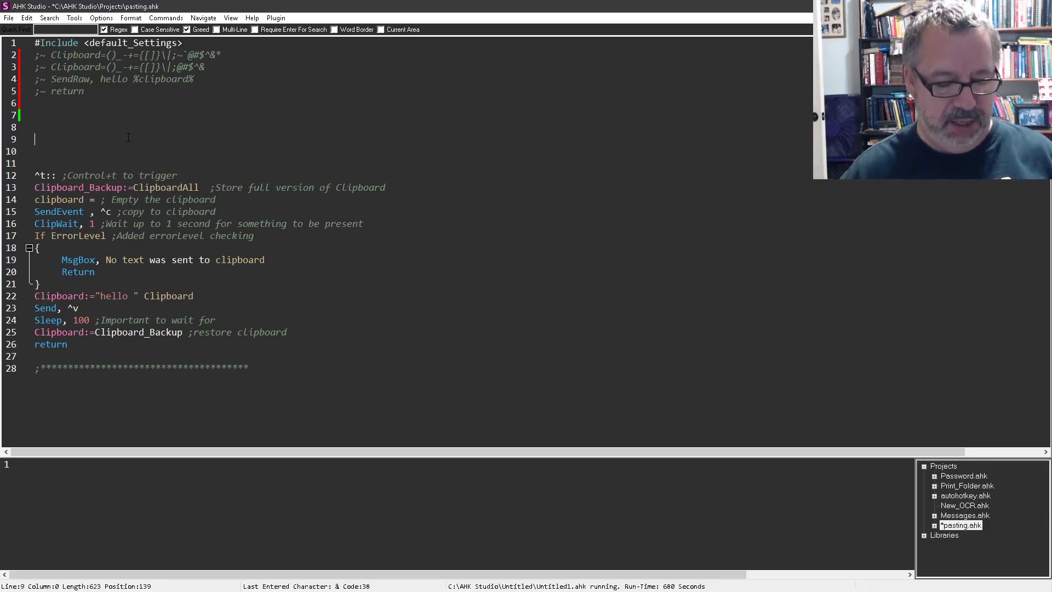
key("ctrl+s")
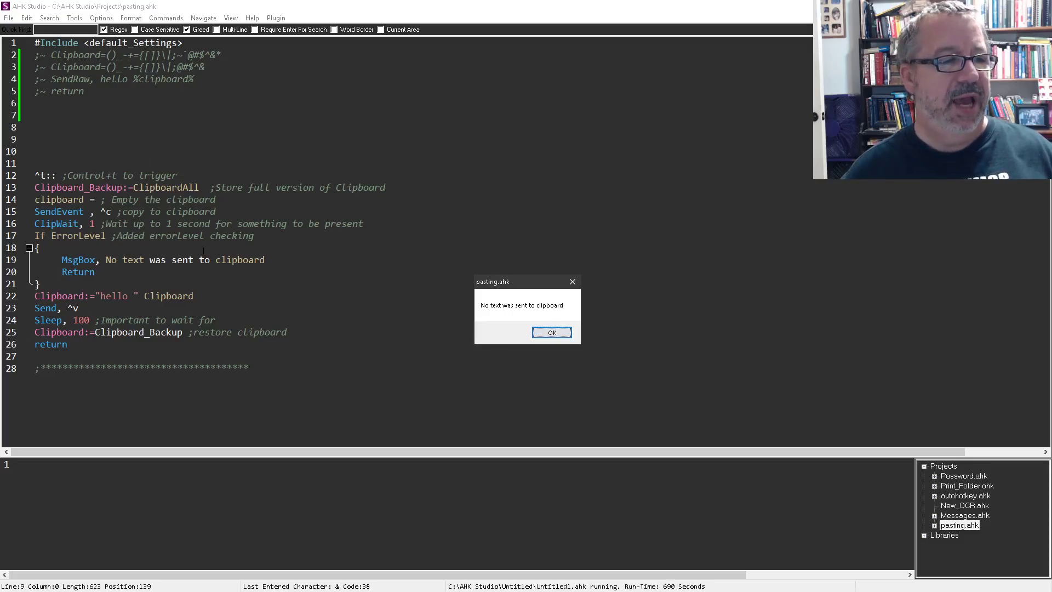
left_click(547, 332)
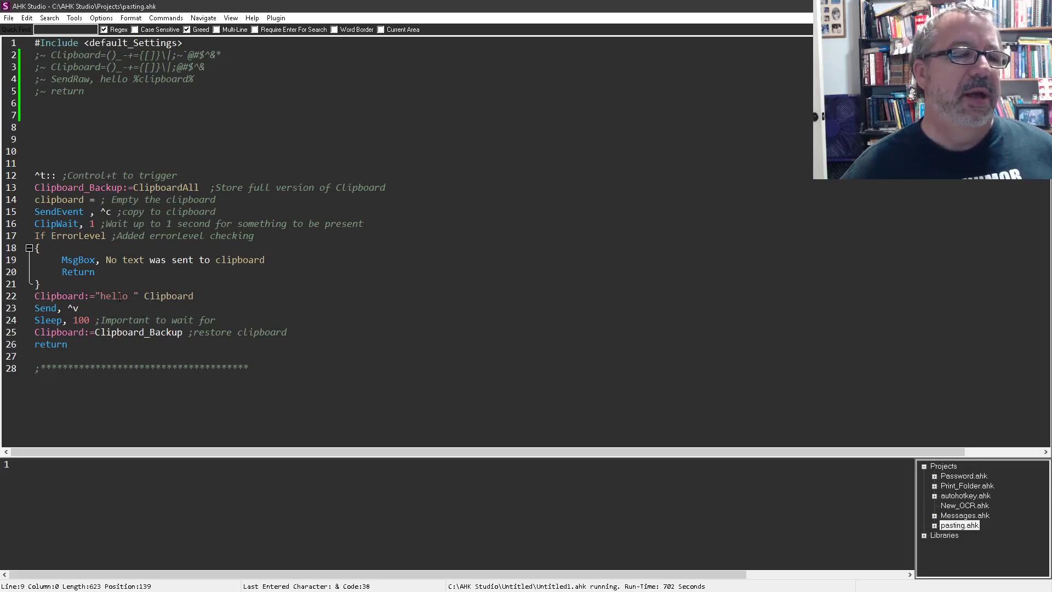
Add the comment 'Send paste (not send the keys that are in the clipboard)' on line 23.
left_click(121, 297)
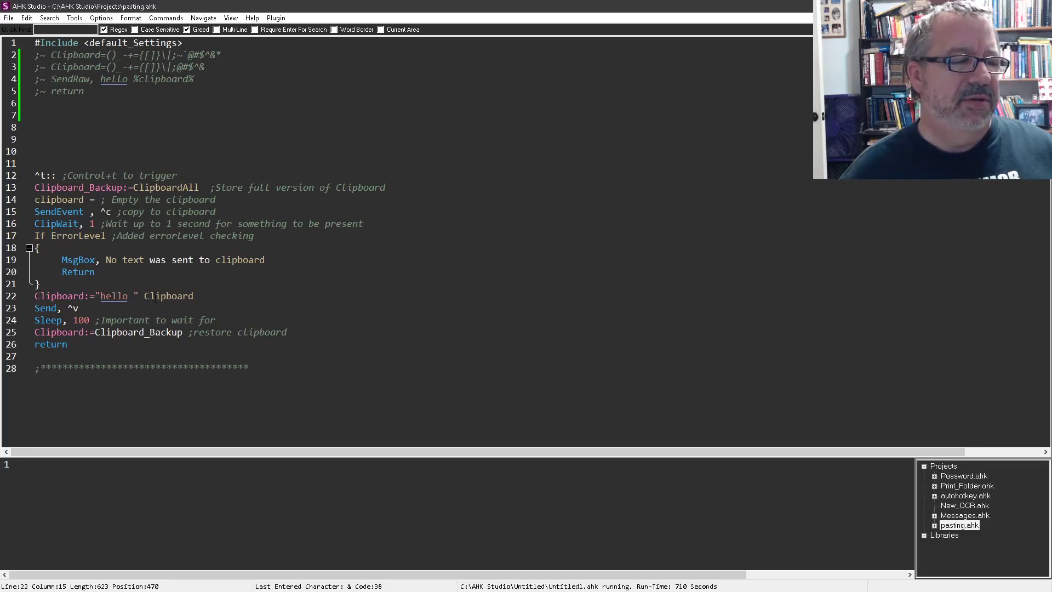
left_click(101, 307)
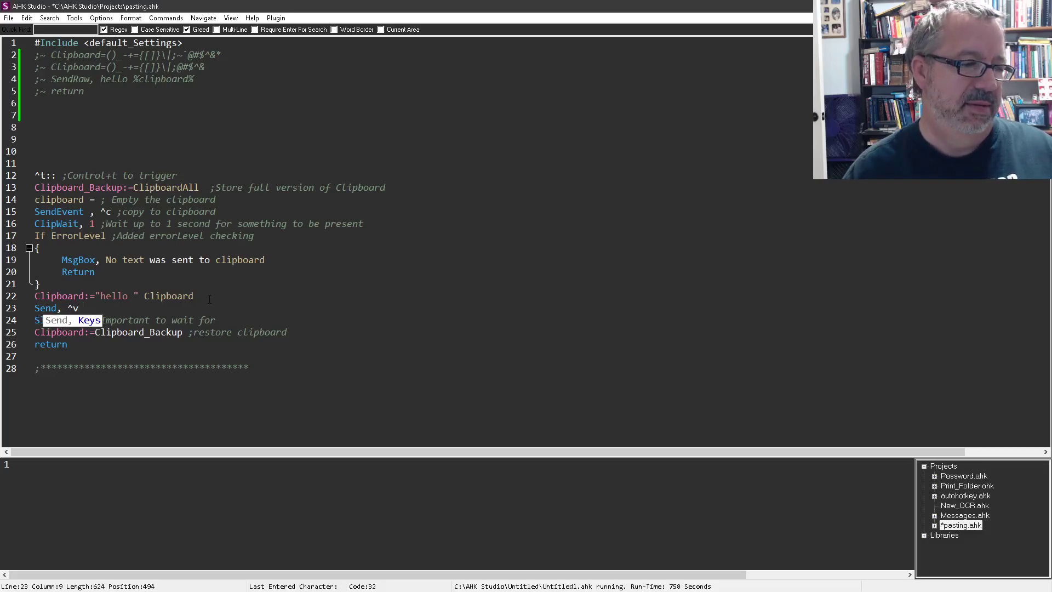
type(";Send pa")
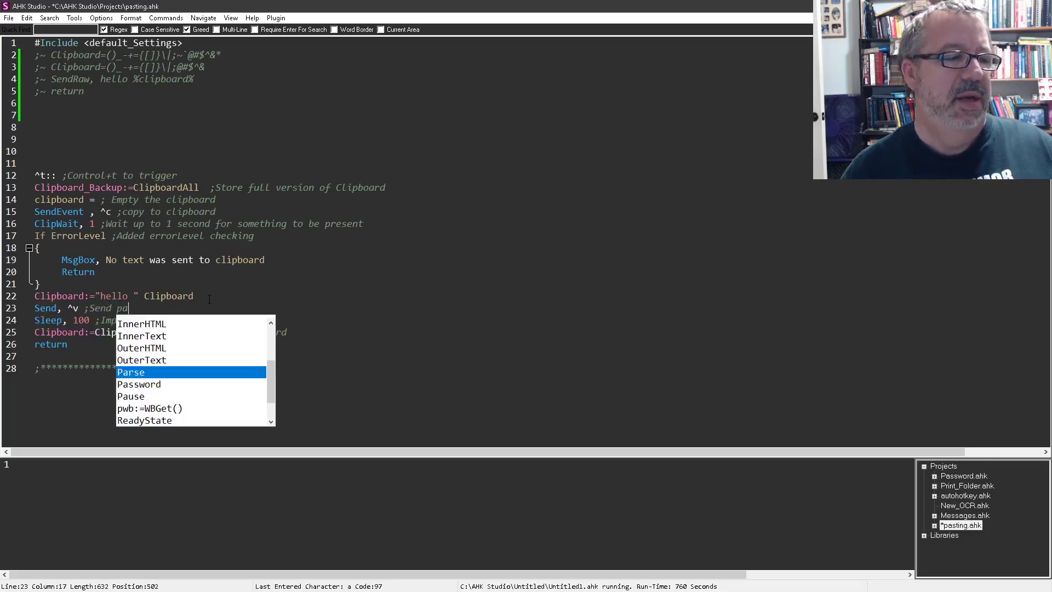
type("ste (not ")
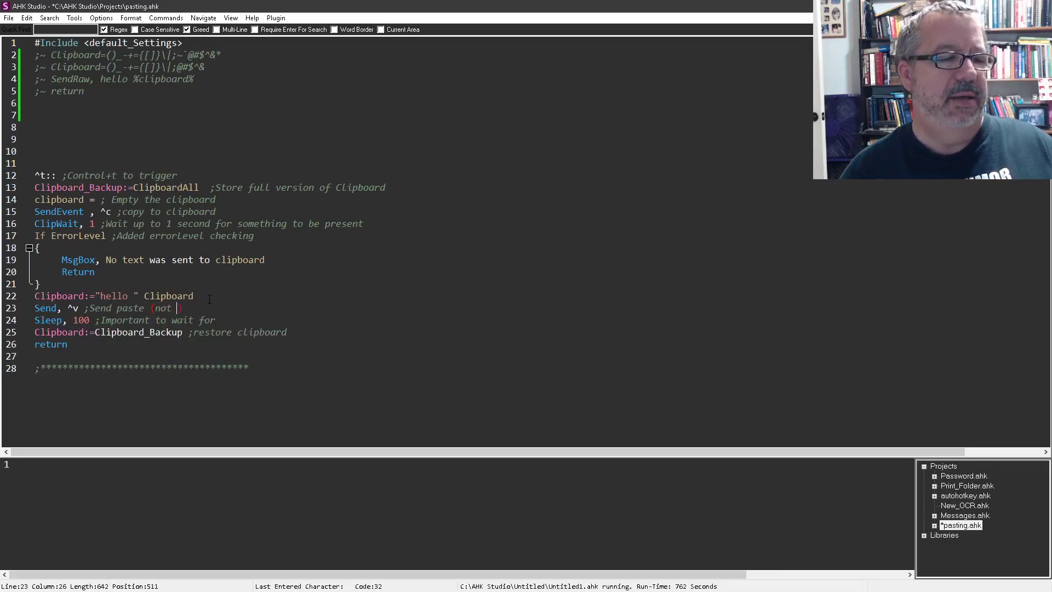
type("send the ke")
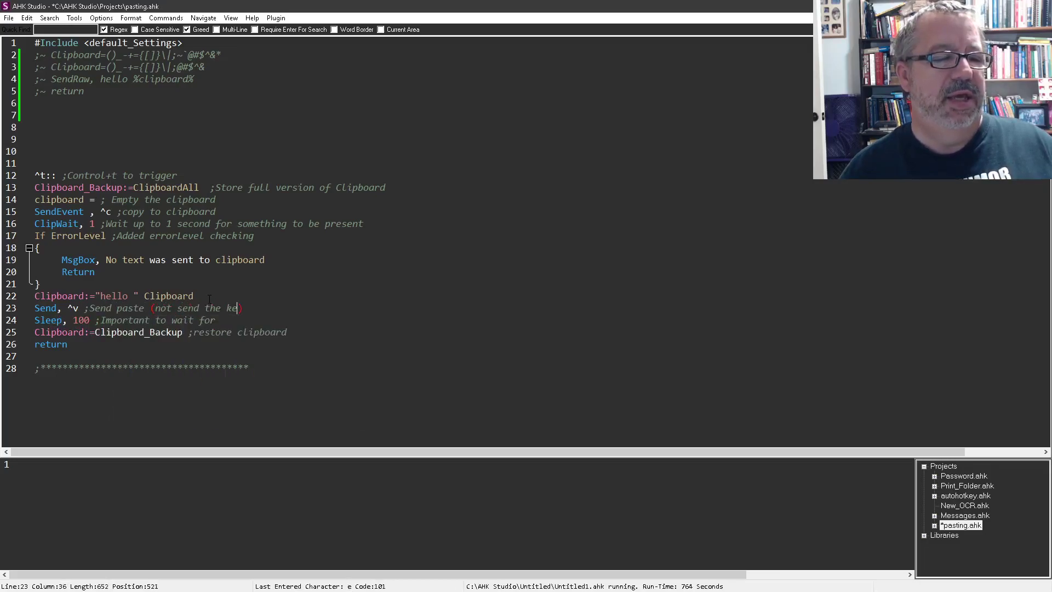
type("ys that are in the")
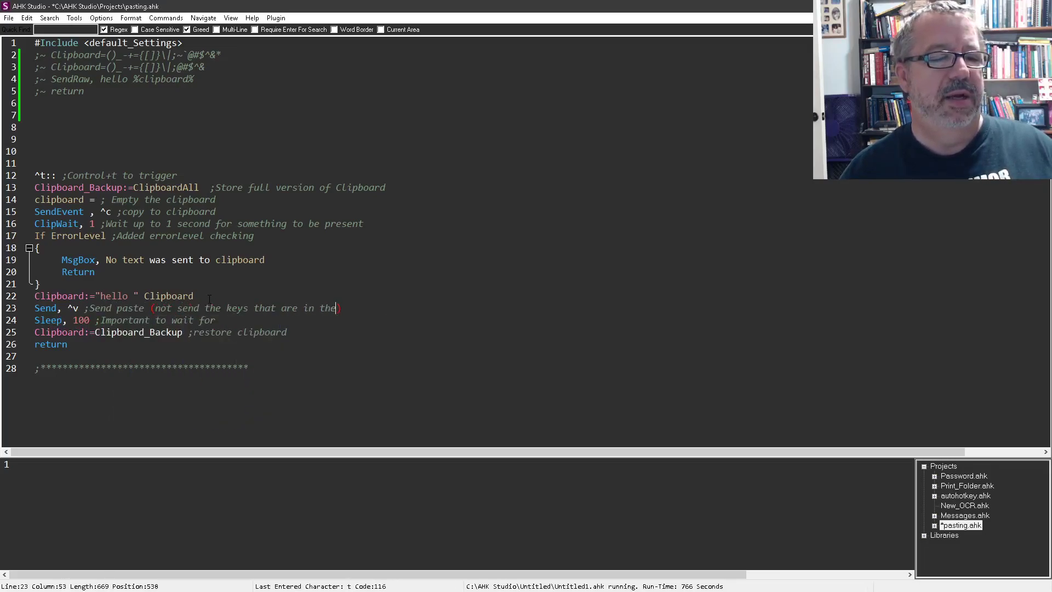
type(" clipboard")
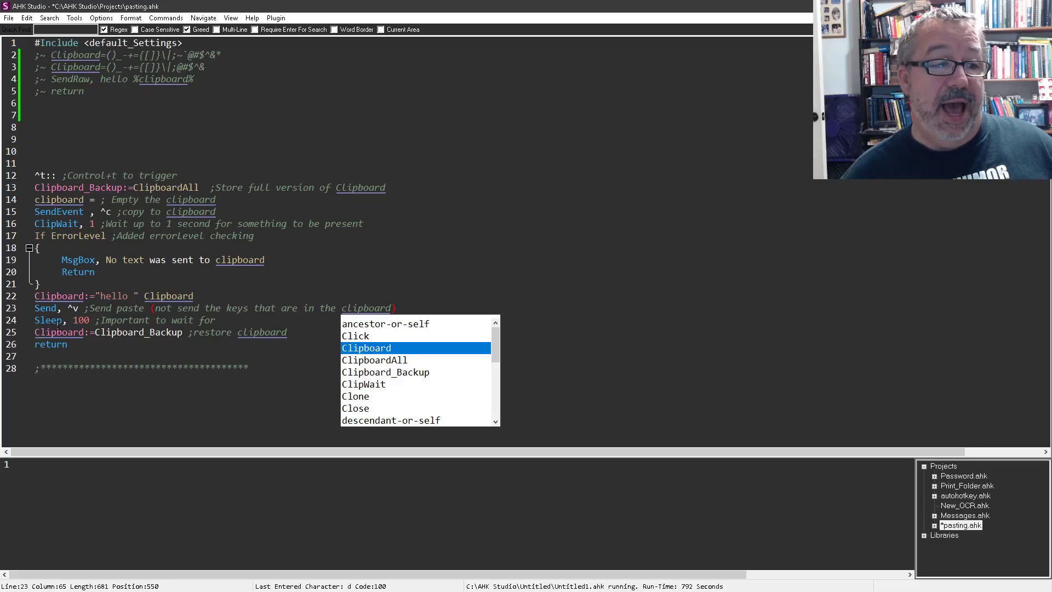
left_click(58, 320)
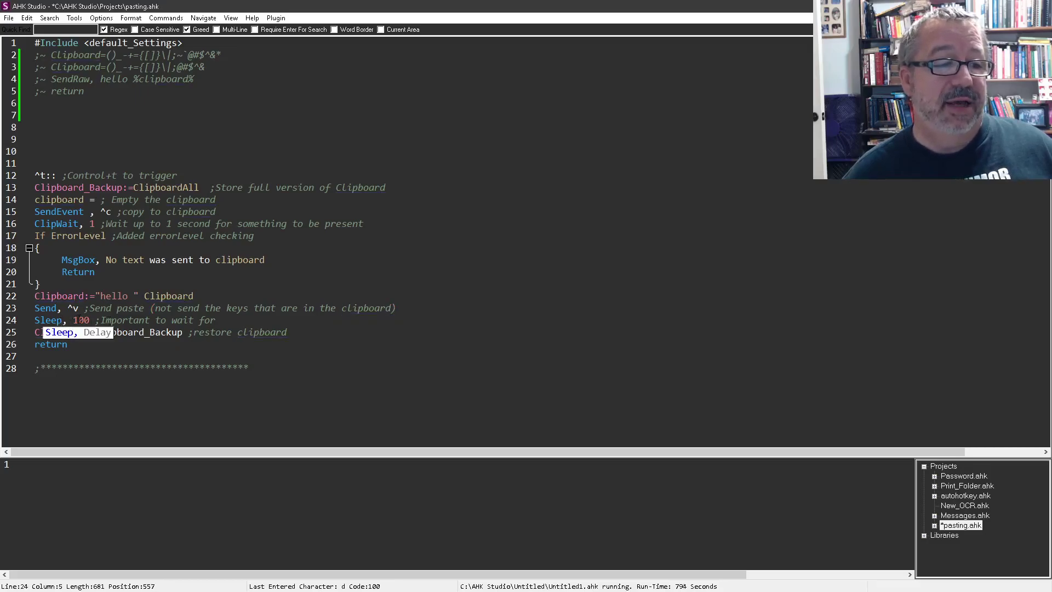
key("Right")
key("Right")
key("Right")
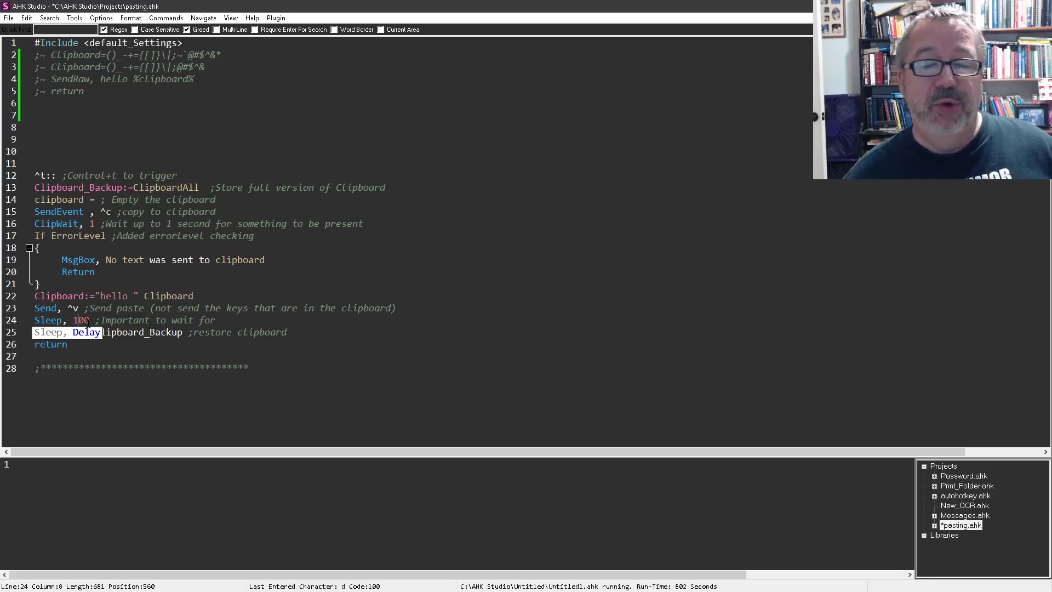
key("Right")
key("Right")
key("Right")
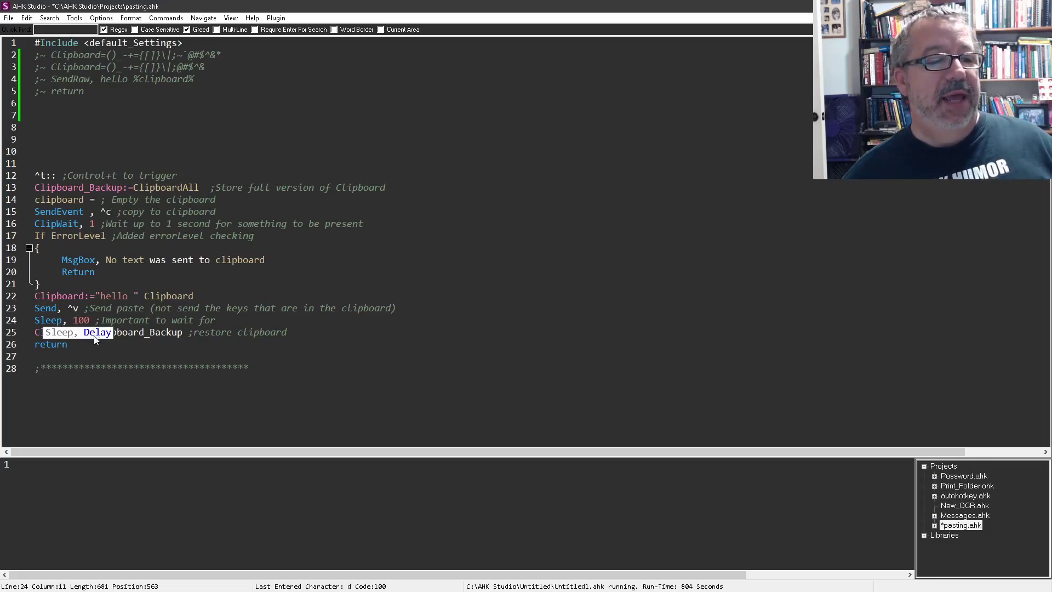
key("Down")
key("Down")
left_click(150, 332)
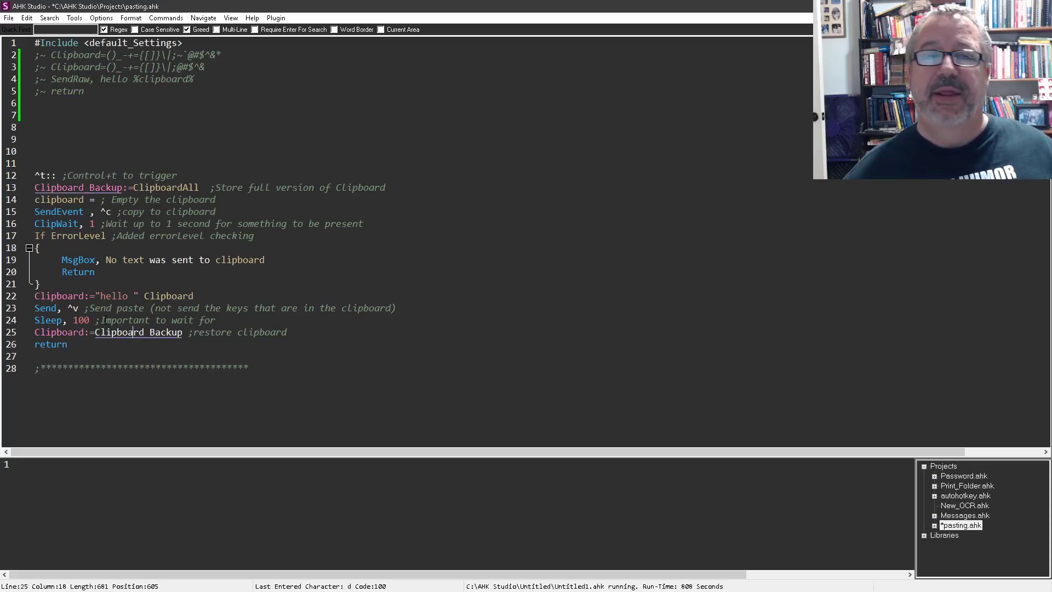
Clear the test word Joe from line 9 and save pasting.ahk.
left_click(75, 139)
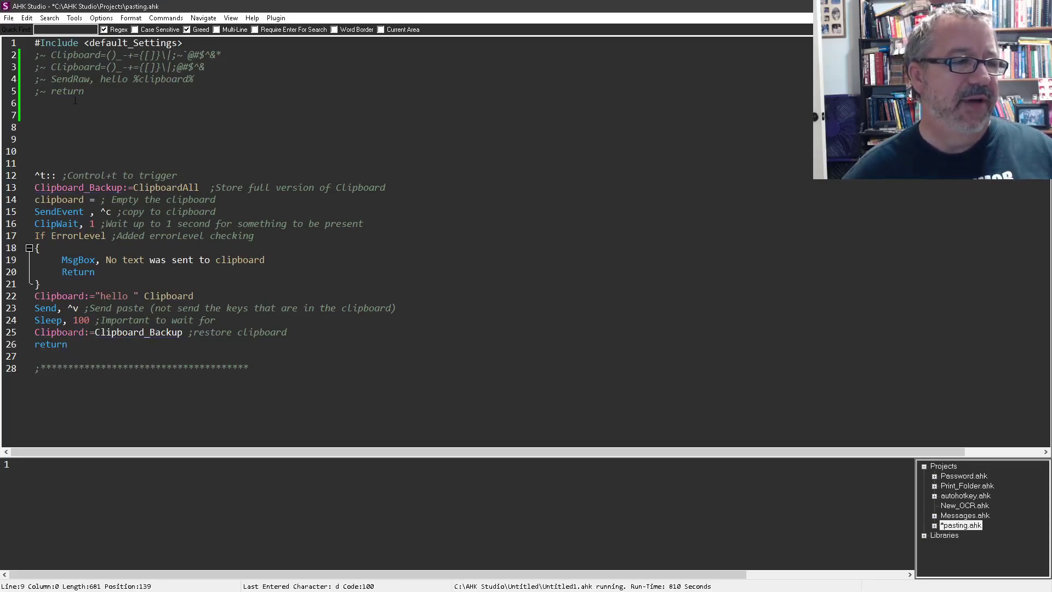
type("}")
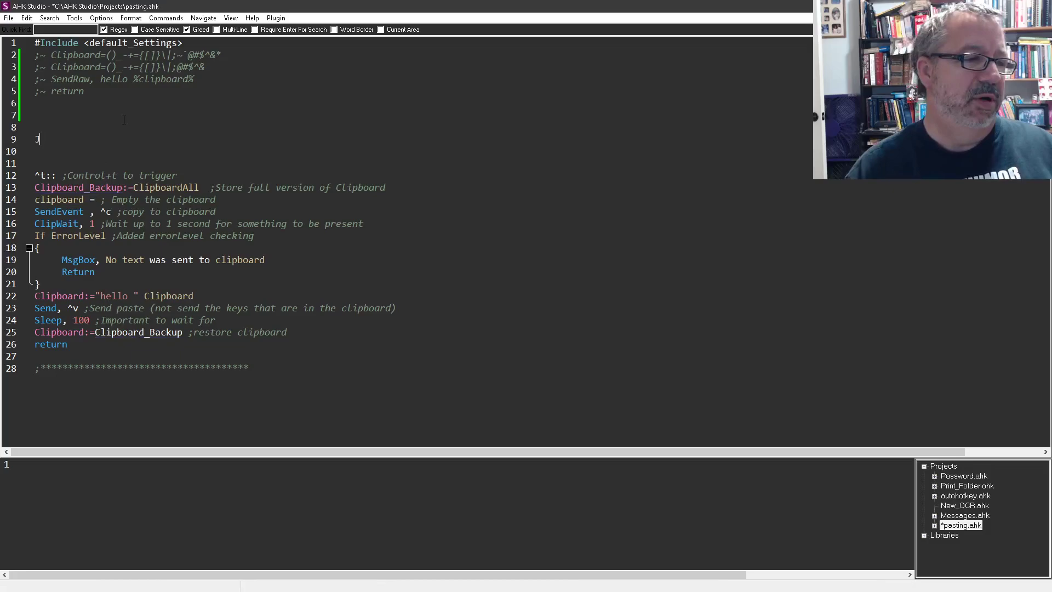
type("oe")
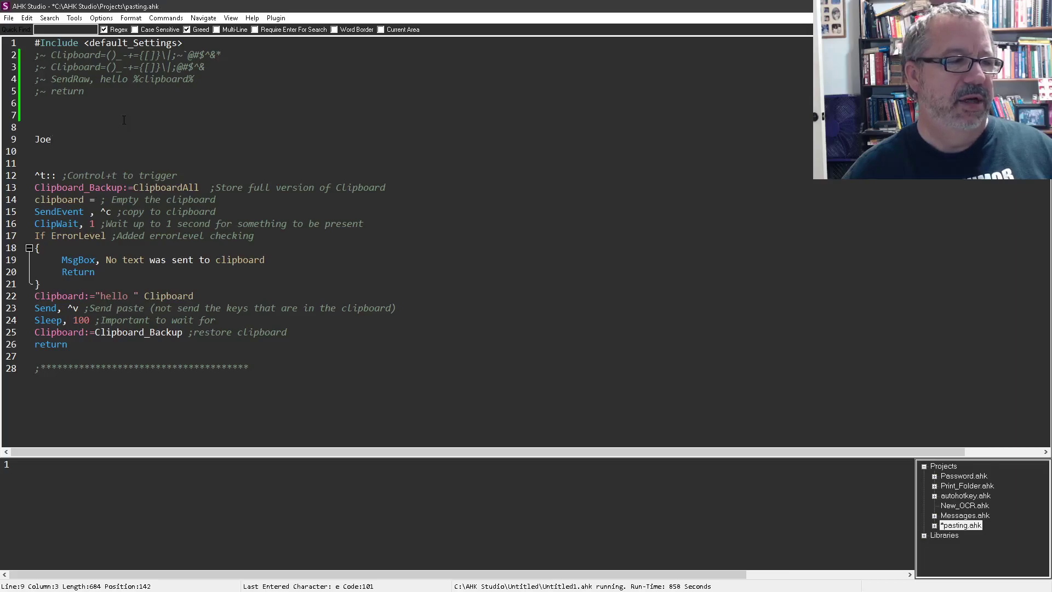
key("shift+Home")
key("BackSpace")
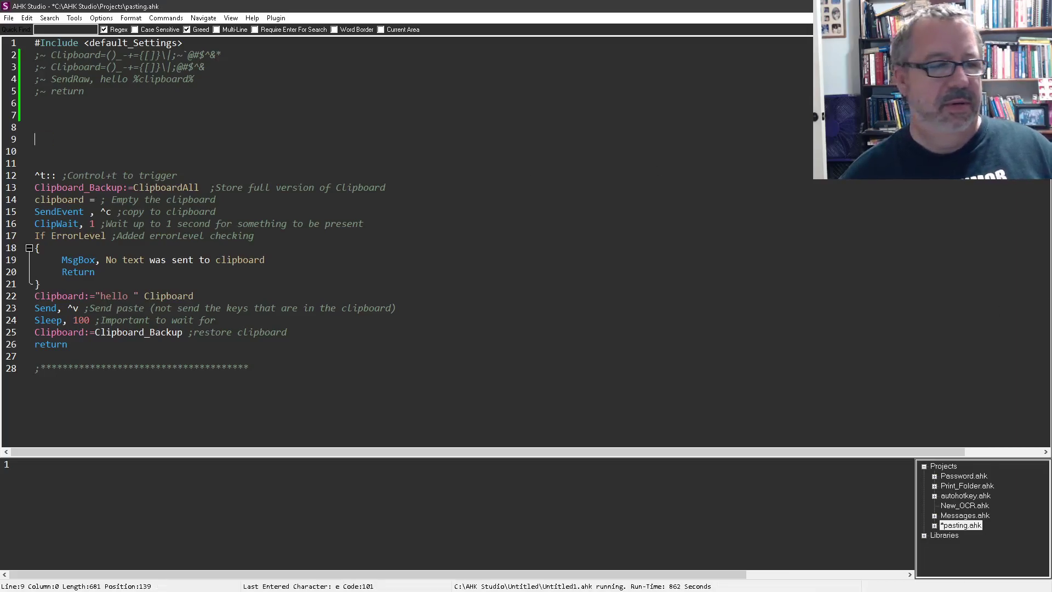
left_click(682, 237)
key("ctrl+s")
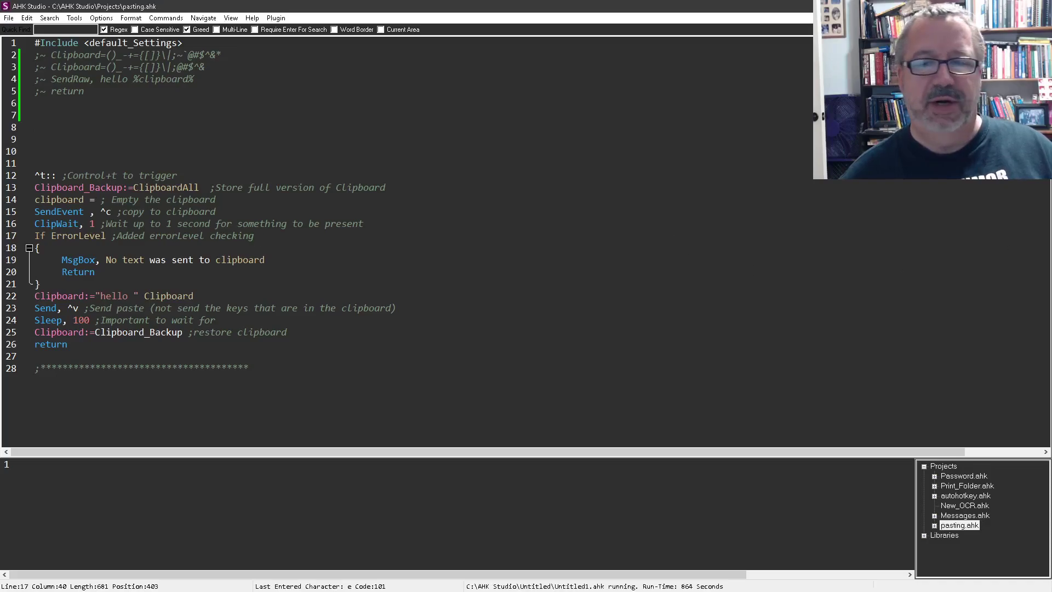
In SciTE4AutoHotkey, replace the leftover text with 'wow this works' and 'Joe' lines.
key("alt+Tab")
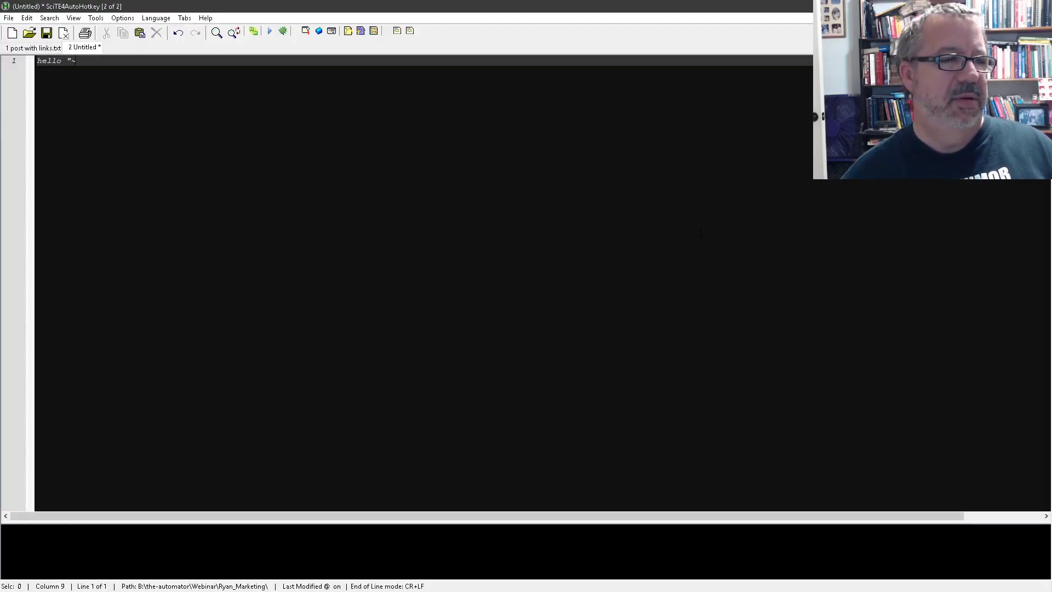
key("ctrl+a")
key("Delete")
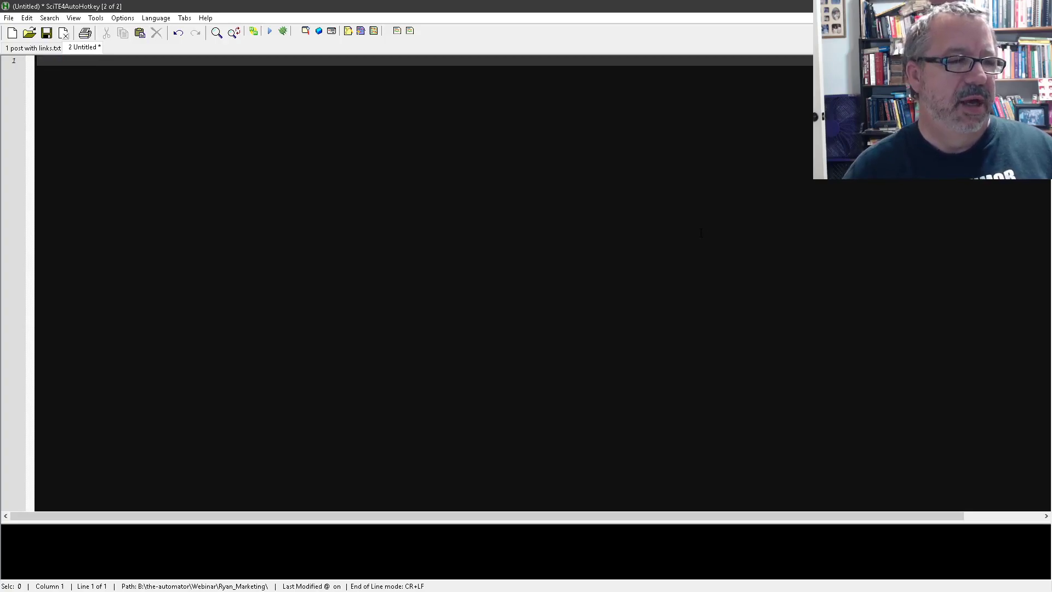
type("wow this")
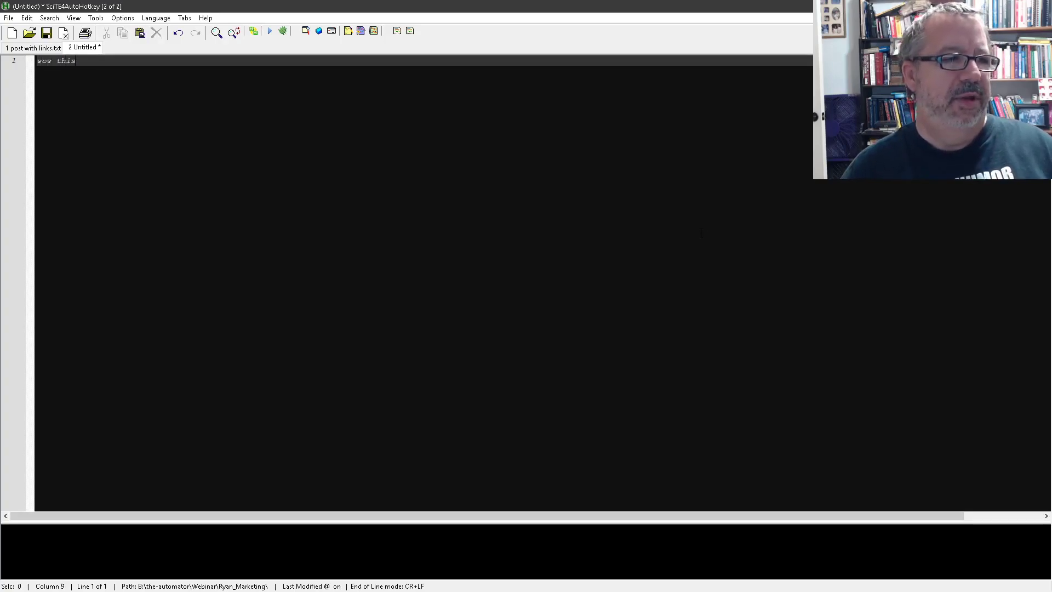
type(" works")
key("Return")
key("Return")
type("J")
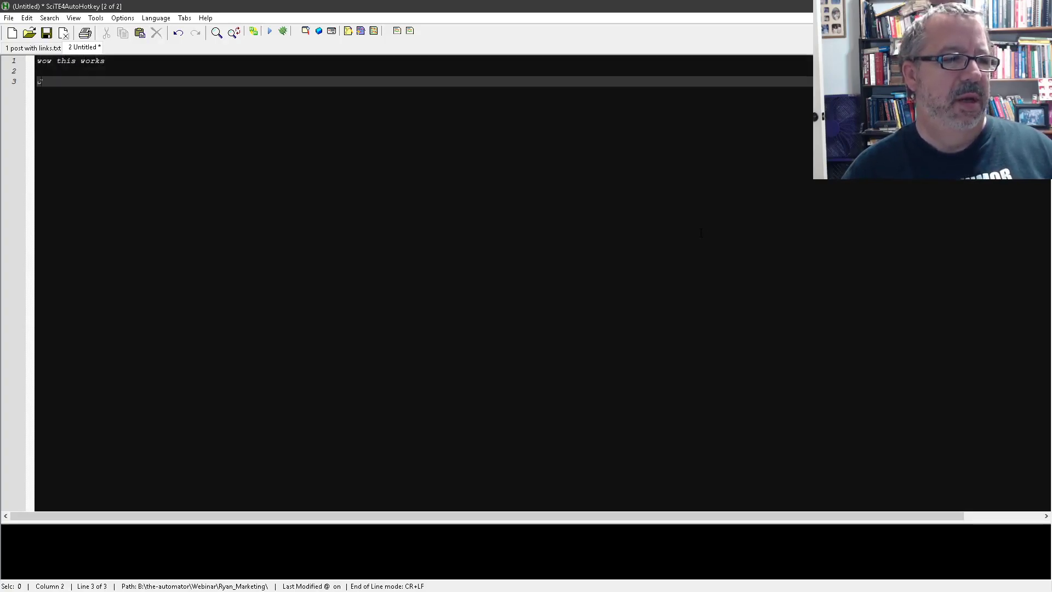
type("oe")
Enlarge the text and copy 'wow this works', checking it with a paste and undo.
key("ctrl+plus")
key("ctrl+plus")
key("ctrl+plus")
key("ctrl+plus")
key("ctrl+plus")
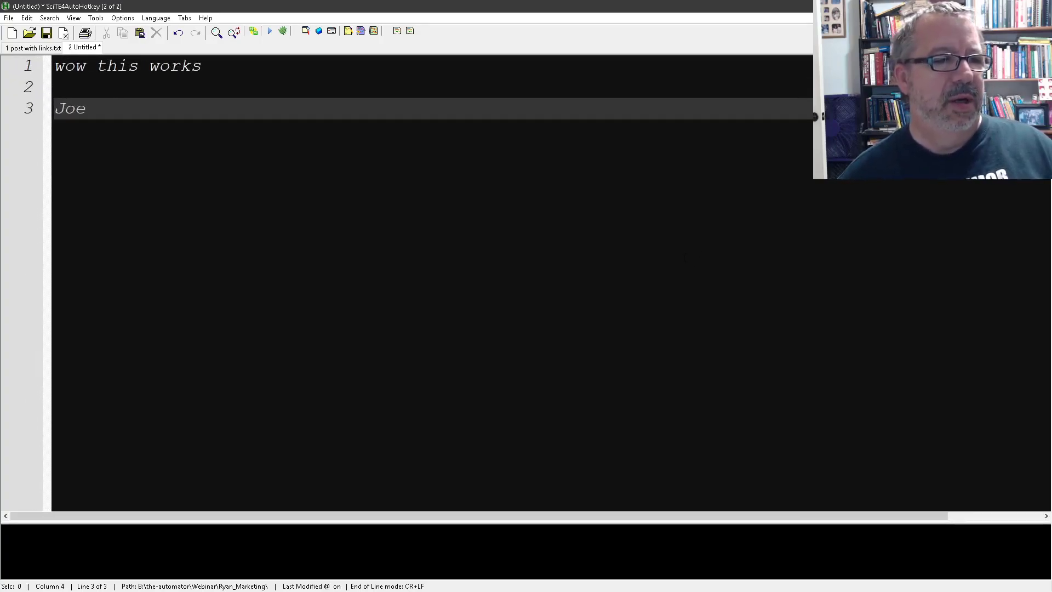
key("ctrl+plus")
key("ctrl+plus")
left_click(317, 65)
key("ctrl+shift+Left")
key("ctrl+shift+Left")
key("ctrl+shift+Left")
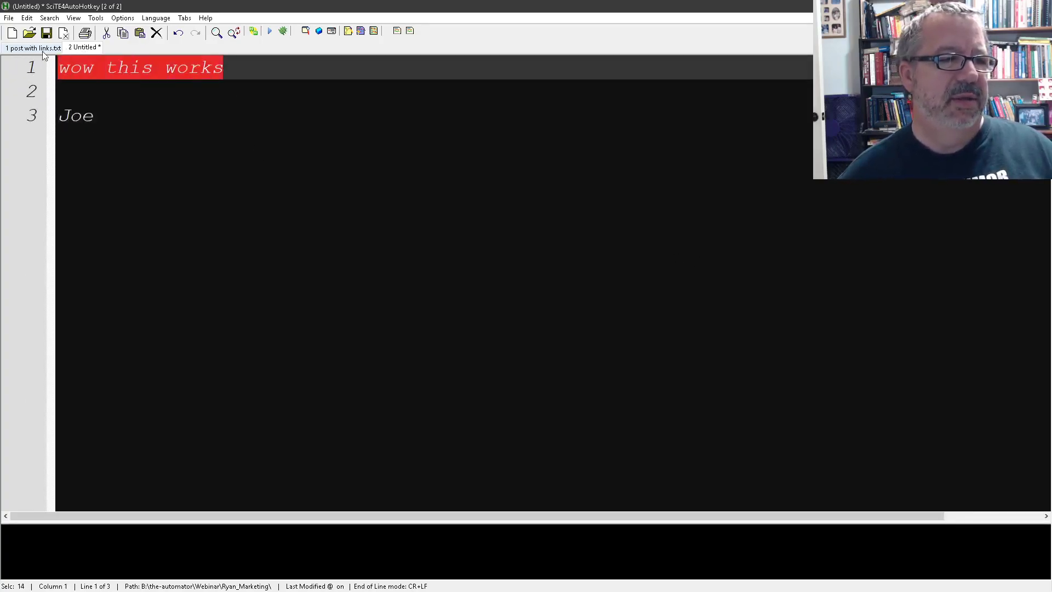
key("ctrl+c")
key("End")
key("ctrl+v")
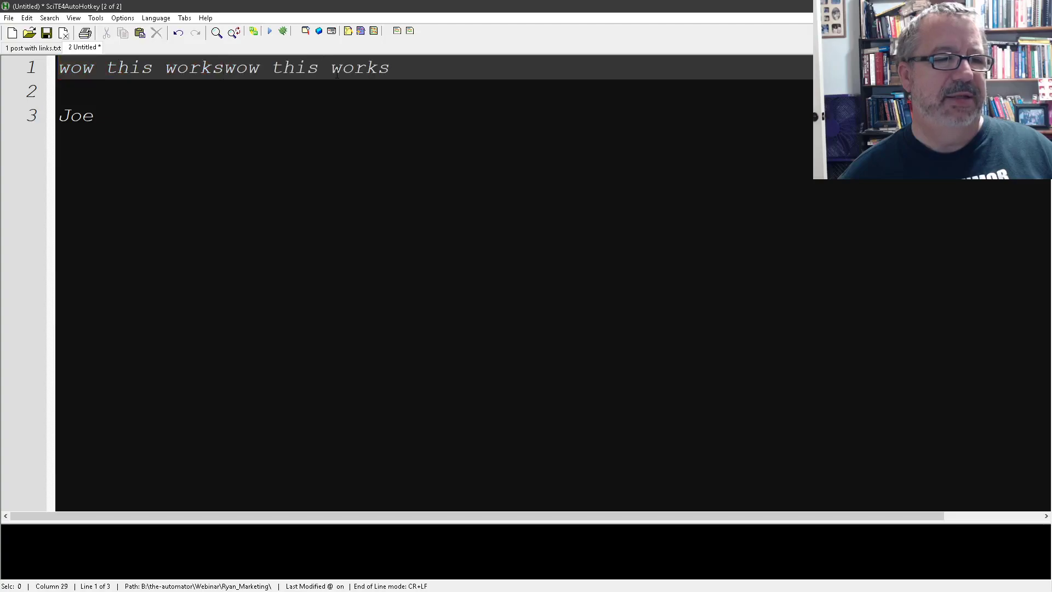
key("ctrl+z")
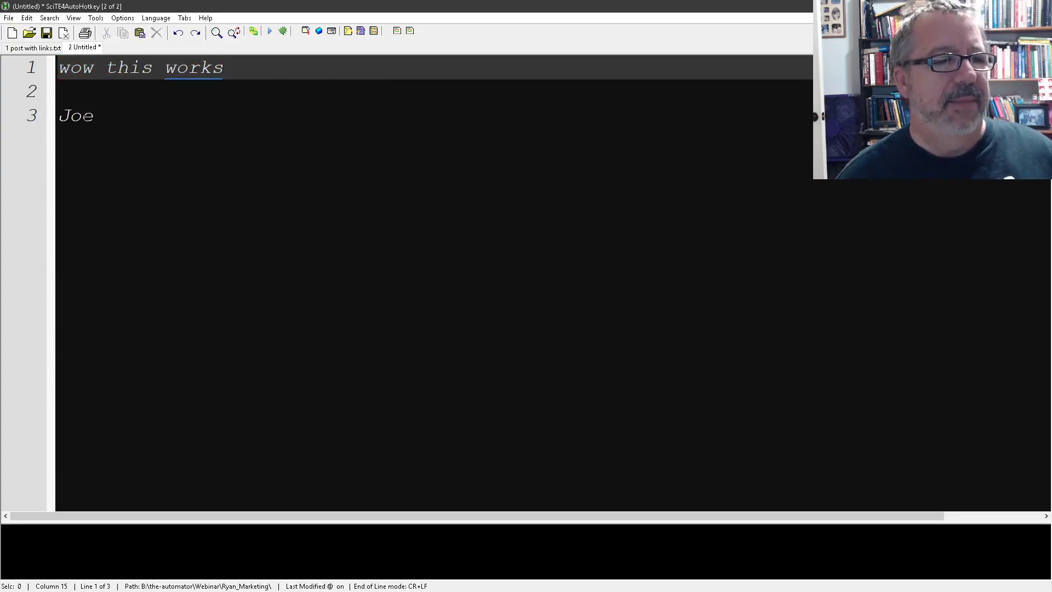
Turn Joe into 'hello Joe' with Ctrl+T and paste 'wow this works' two lines below.
double_click(86, 117)
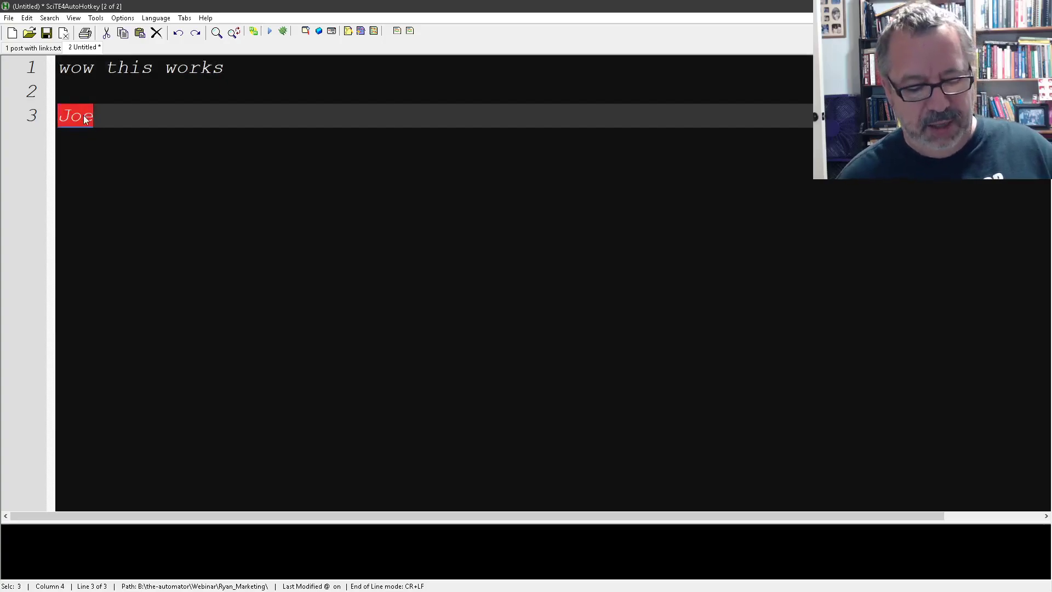
type("hello Joe")
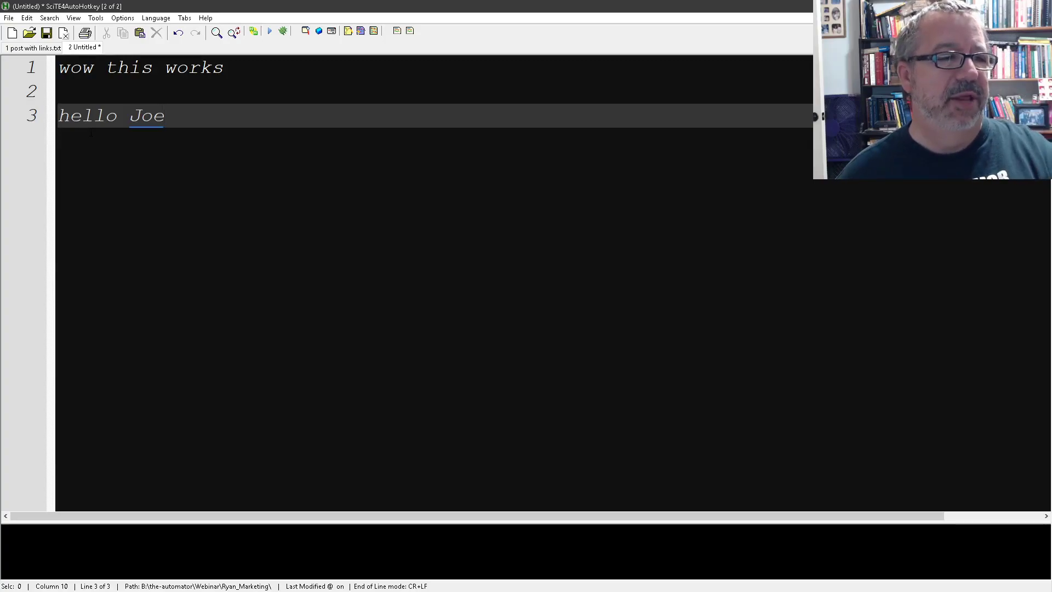
key("Return")
key("Return")
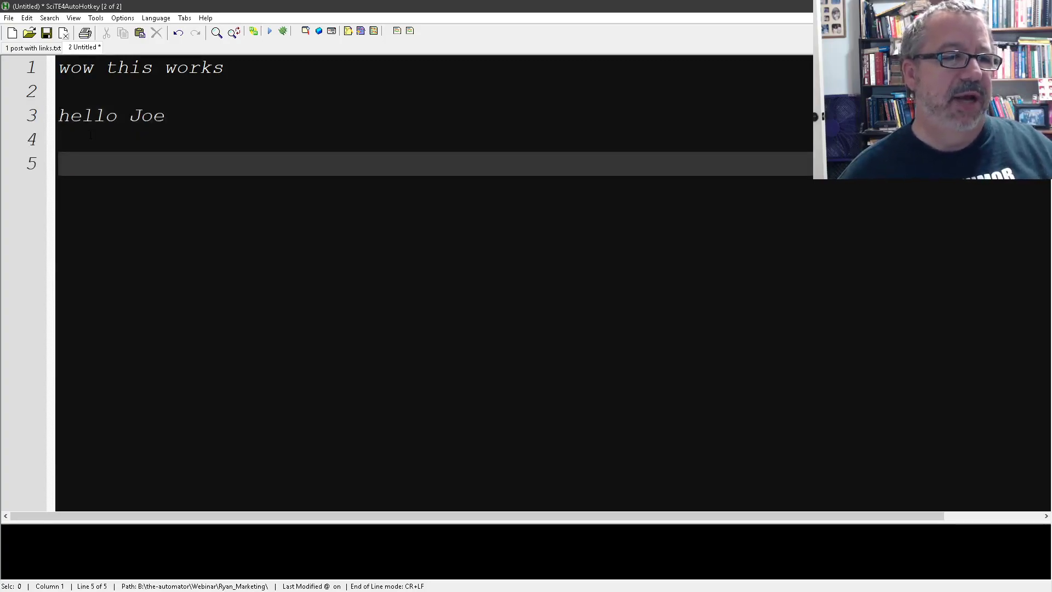
type("wow this works")
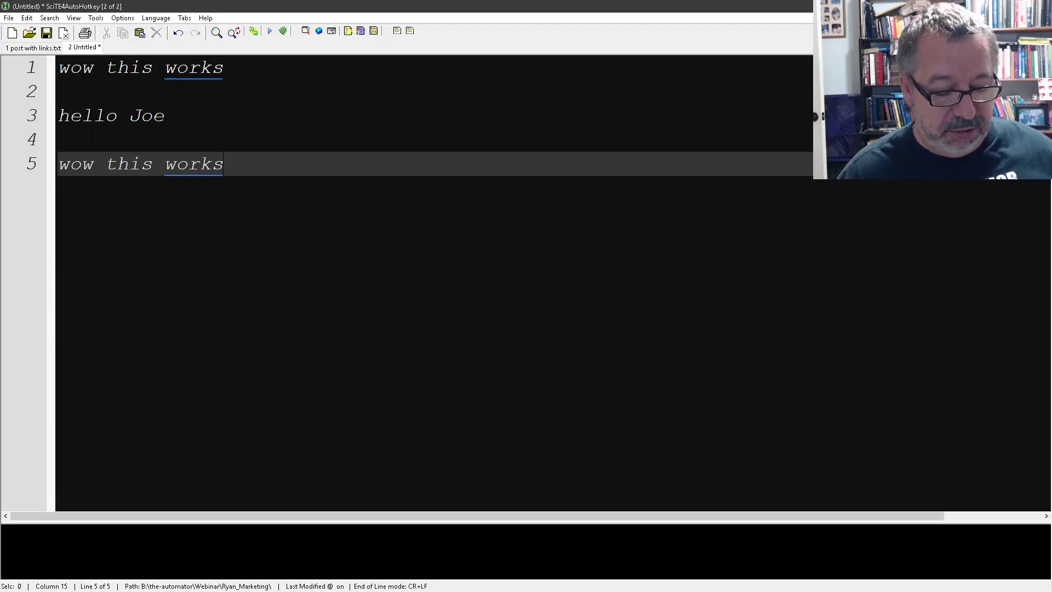
Review the Windows clipboard history, clear all entries, and close the panel.
key("super+v")
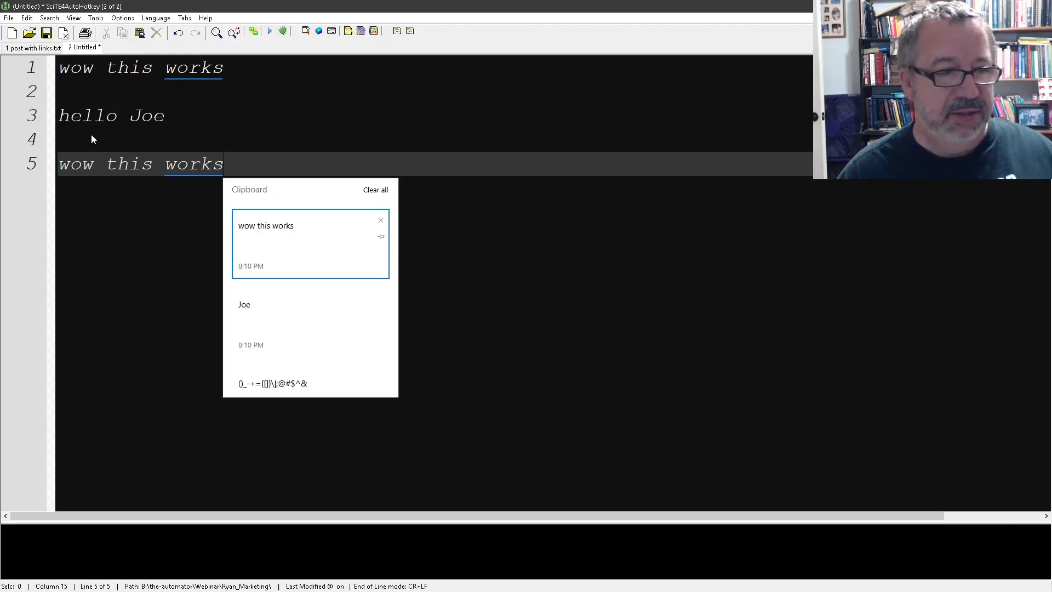
mouse_move(310, 322)
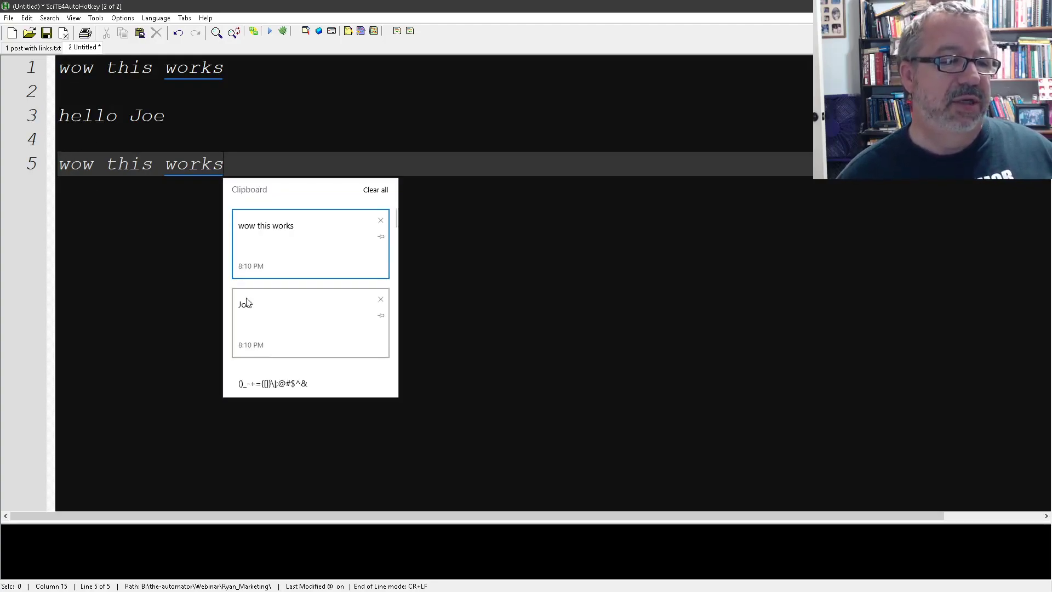
scroll(287, 321, "down", 3)
scroll(311, 330, "down", 2)
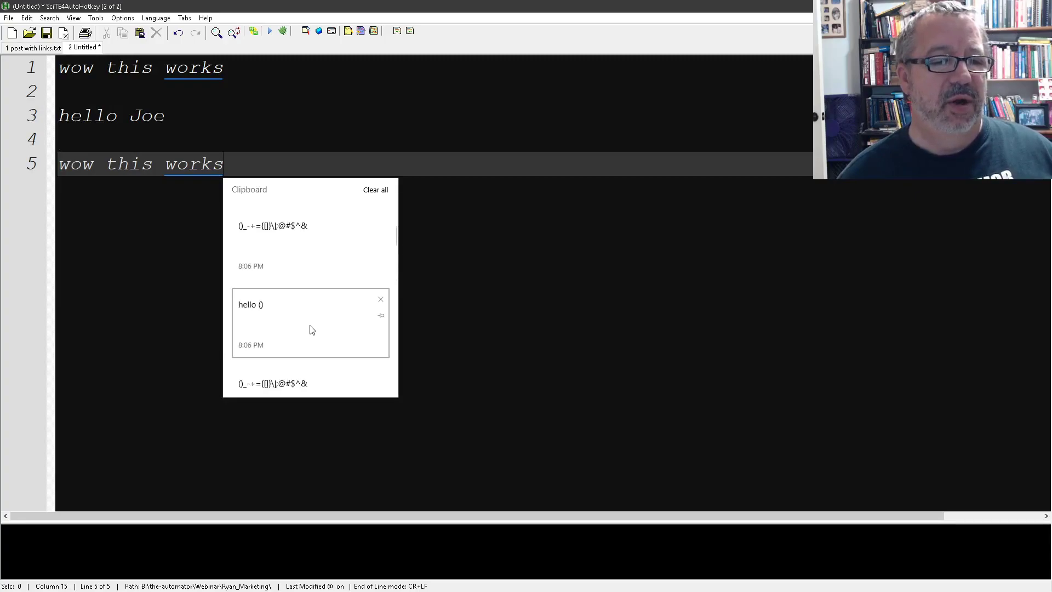
scroll(309, 321, "up", 5)
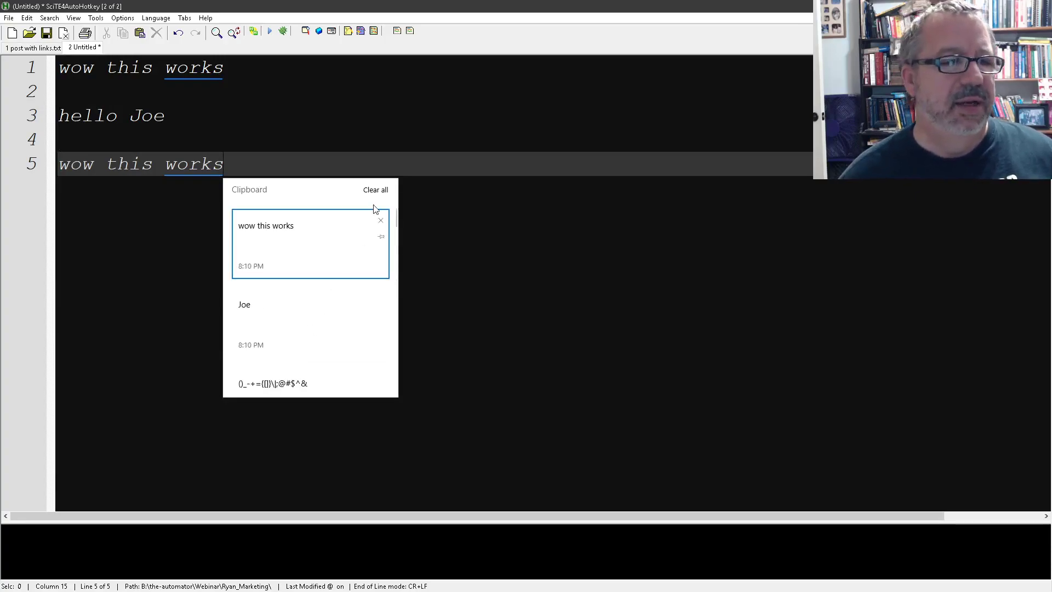
left_click(376, 190)
left_click(494, 260)
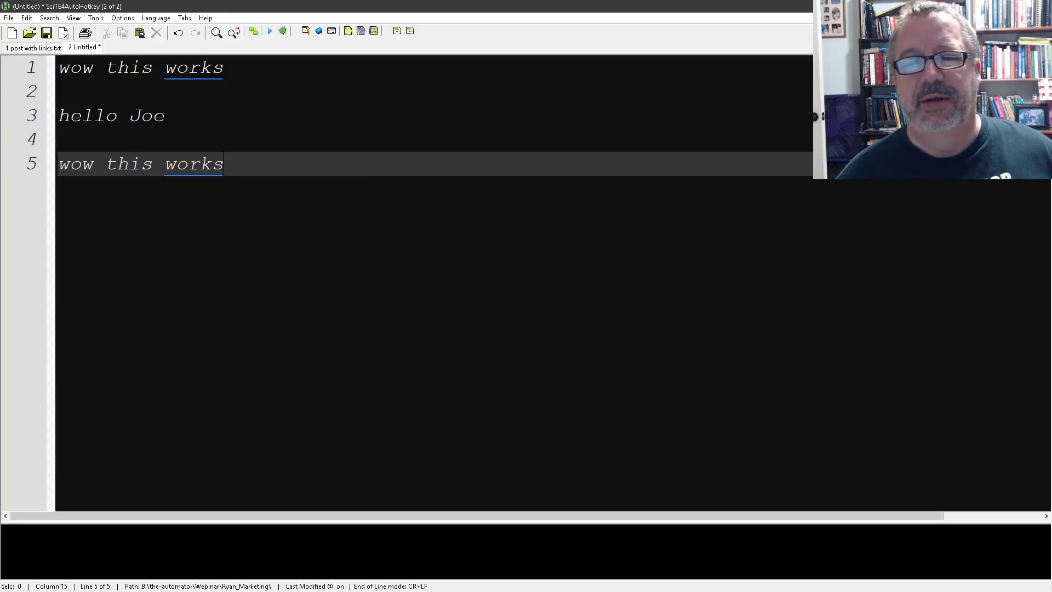
Return to pasting.ahk in AHK Studio and select the word 'clipboard' on line 4.
key("alt+Tab")
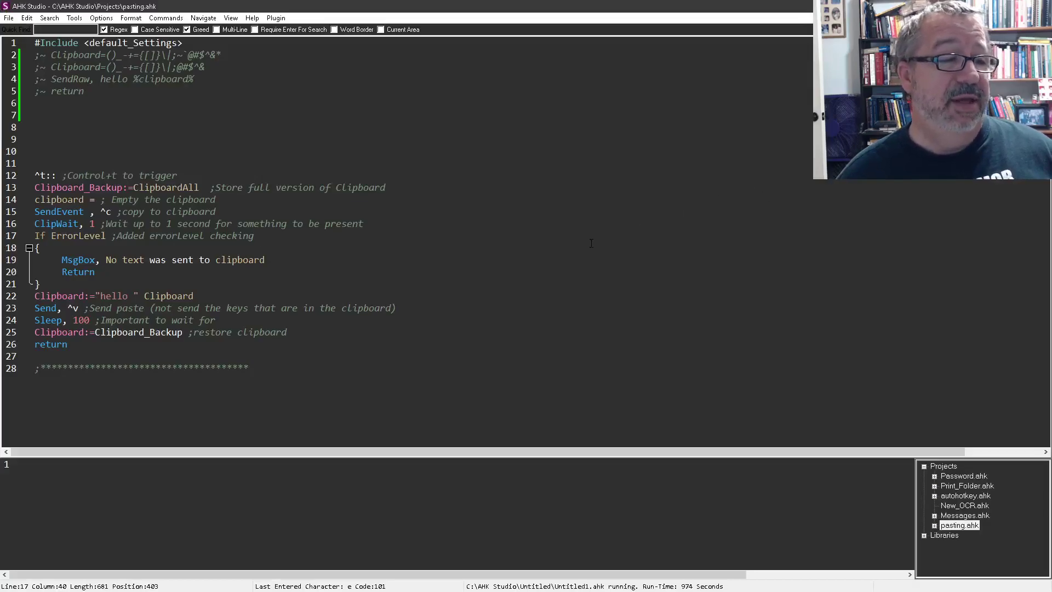
double_click(164, 79)
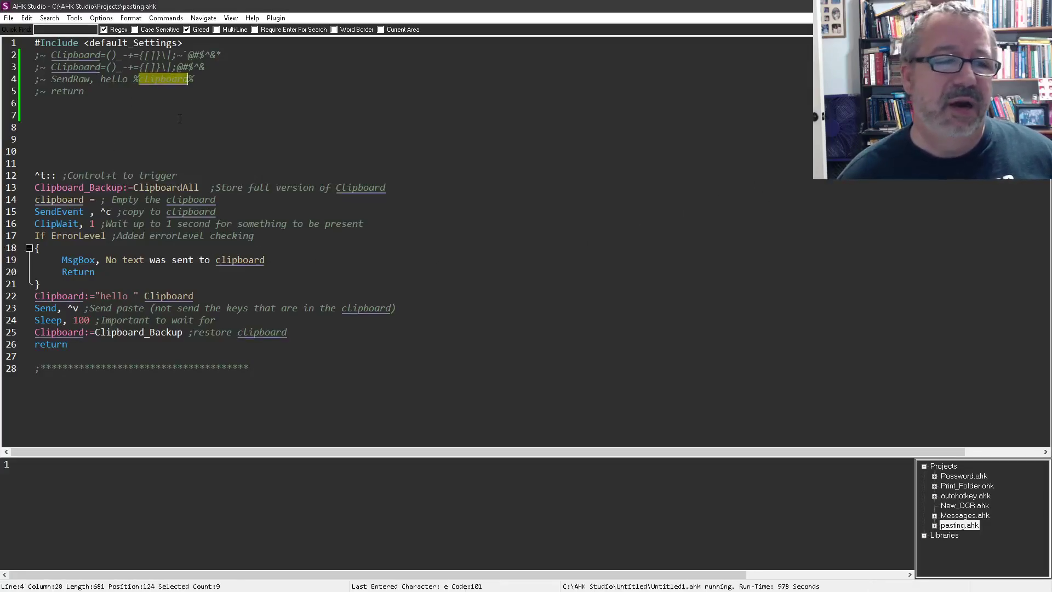